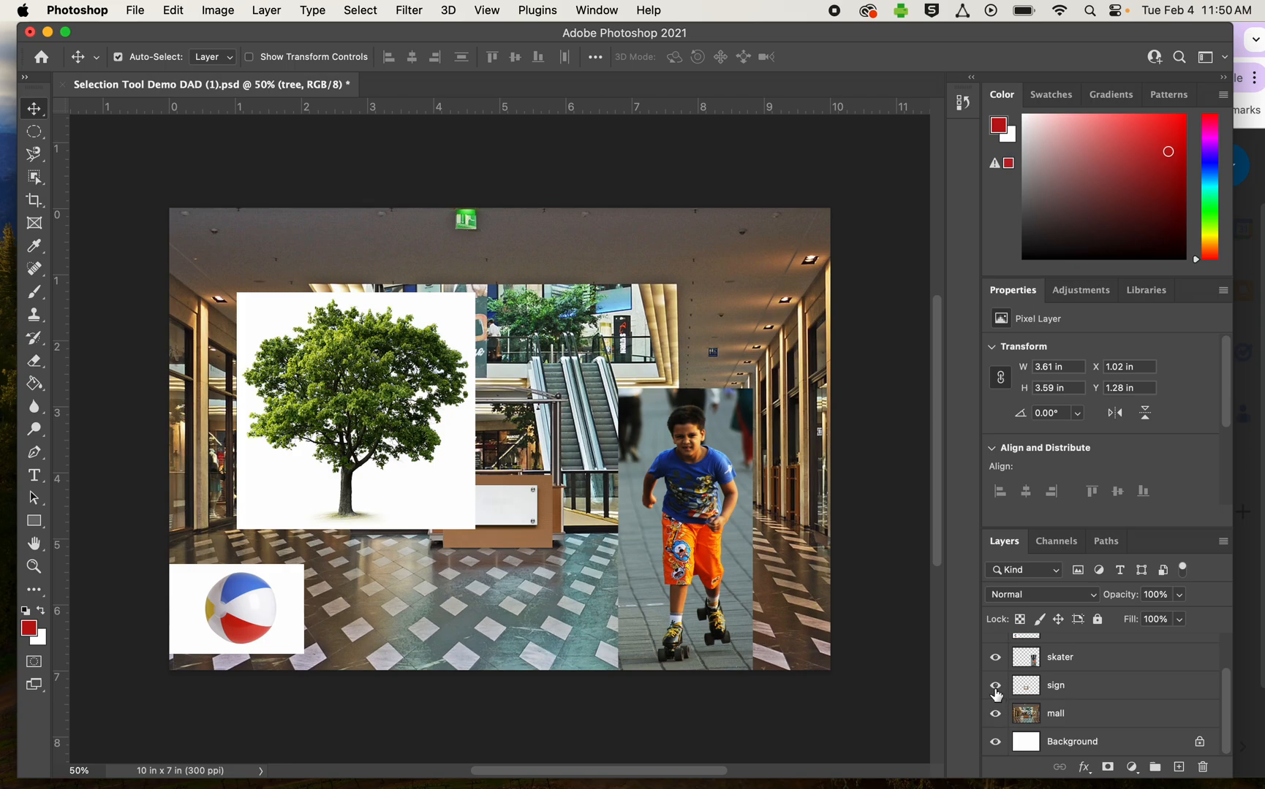
# - Toggle the visibility of the sign and skater layers off and on to identify what each contains
pyautogui.click(995, 688)
pyautogui.click(995, 687)
pyautogui.click(995, 658)
pyautogui.click(995, 658)
pyautogui.scroll(2, 1084, 667)
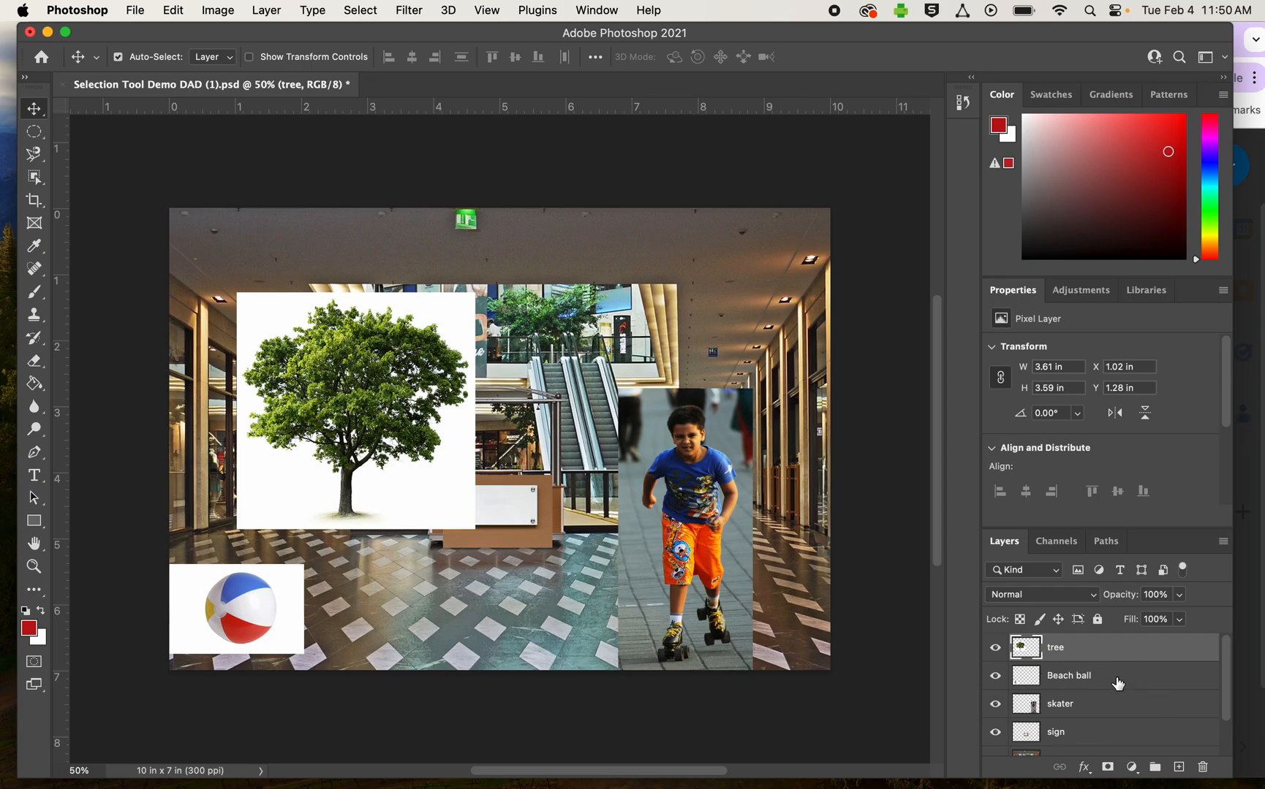
# - Hide the Tools palette and bring it back
pyautogui.click(487, 10)
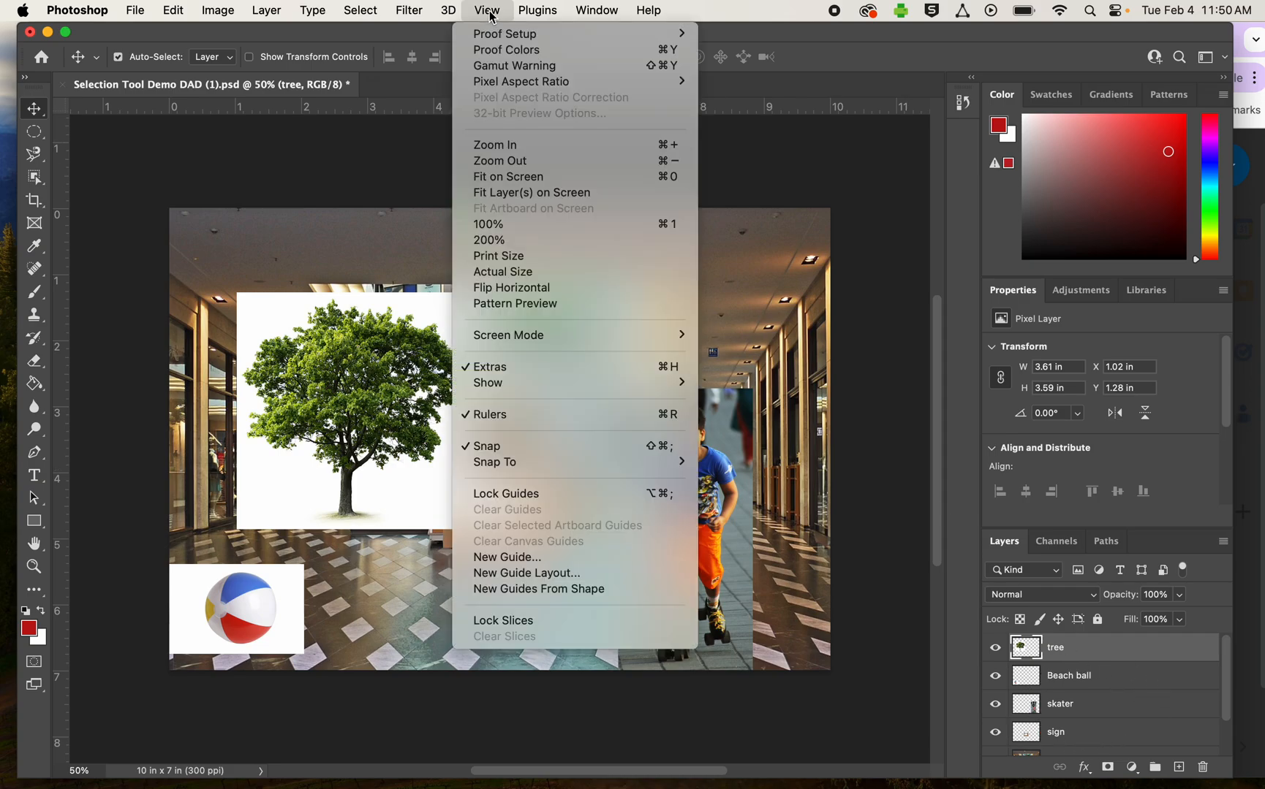
pyautogui.moveTo(584, 13)
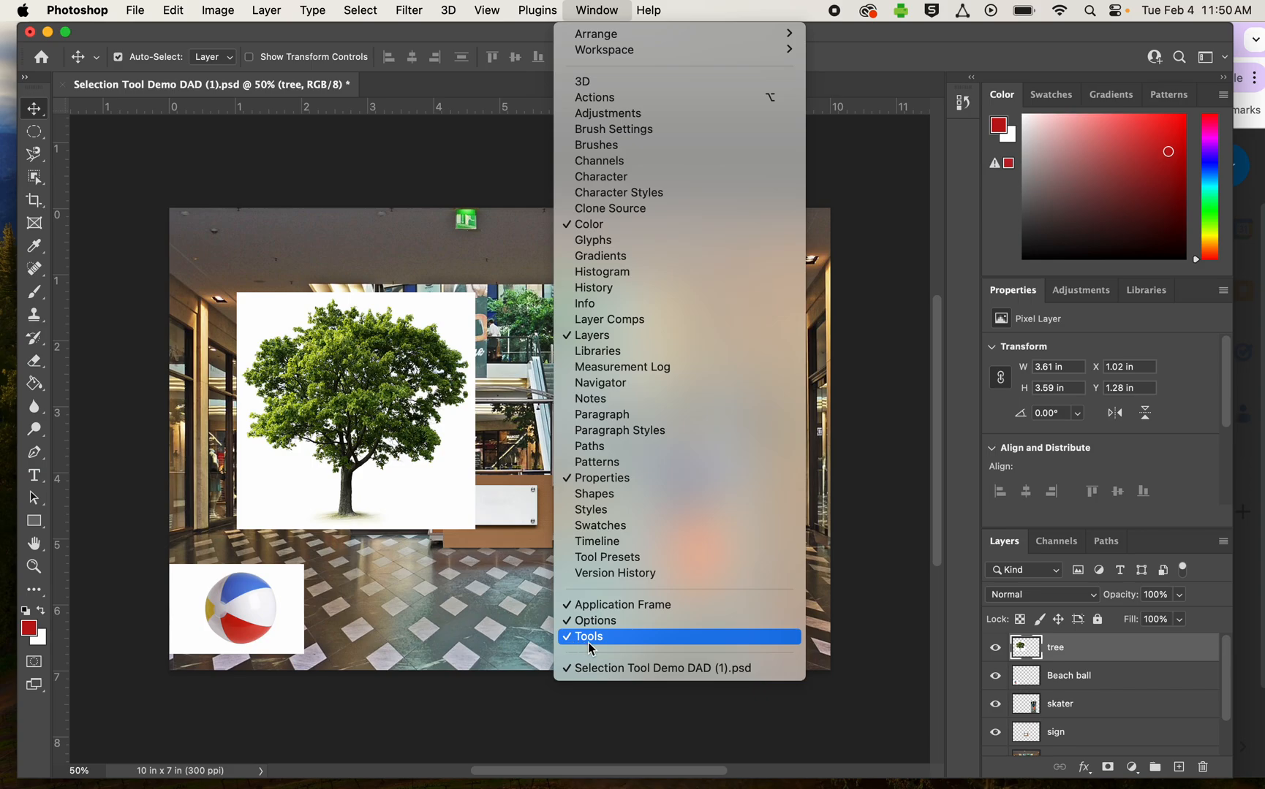
pyautogui.click(663, 640)
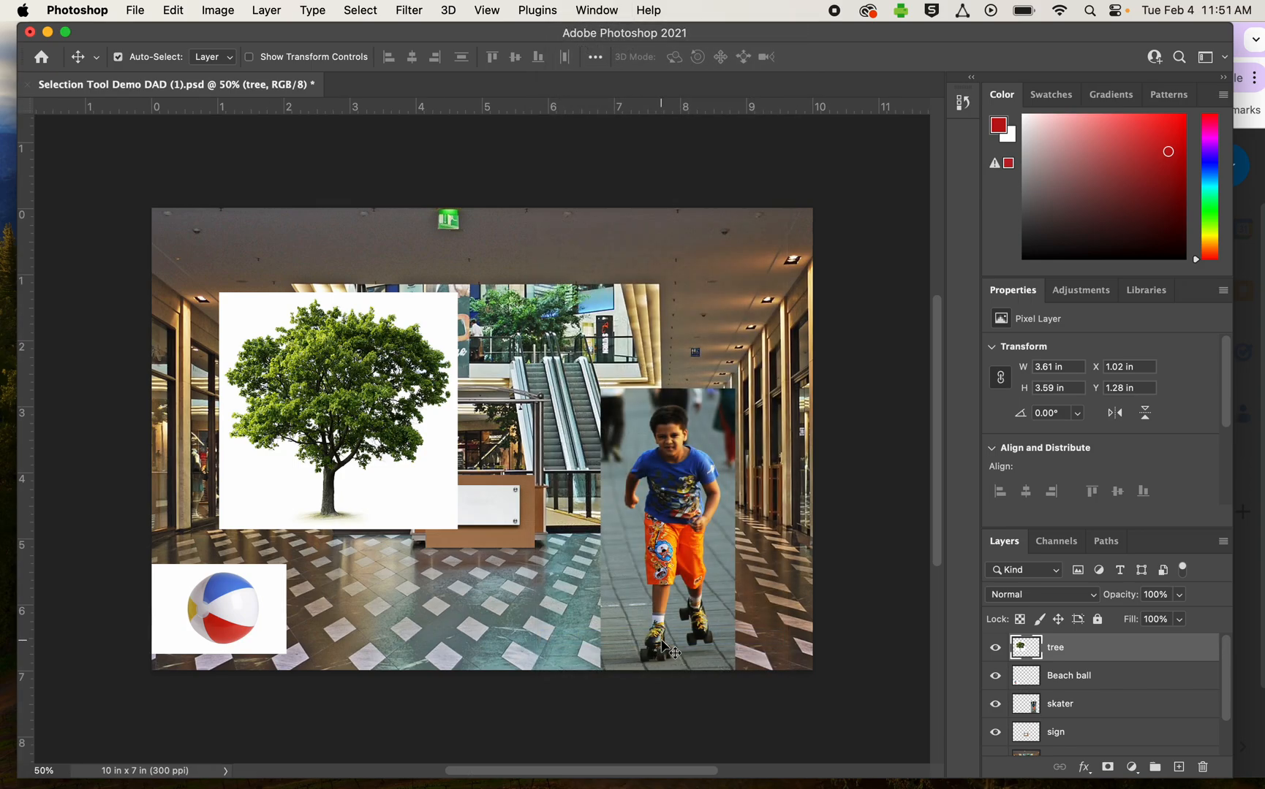
pyautogui.click(609, 12)
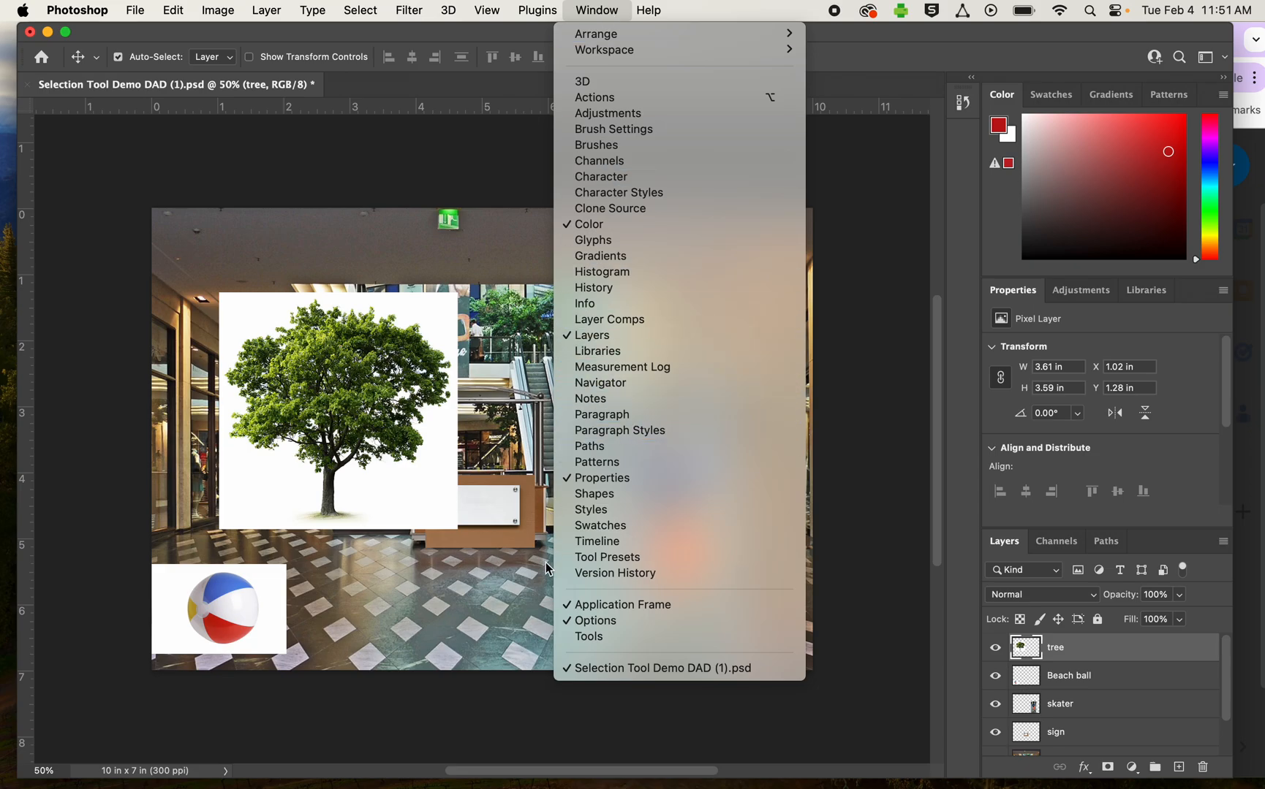
pyautogui.click(590, 638)
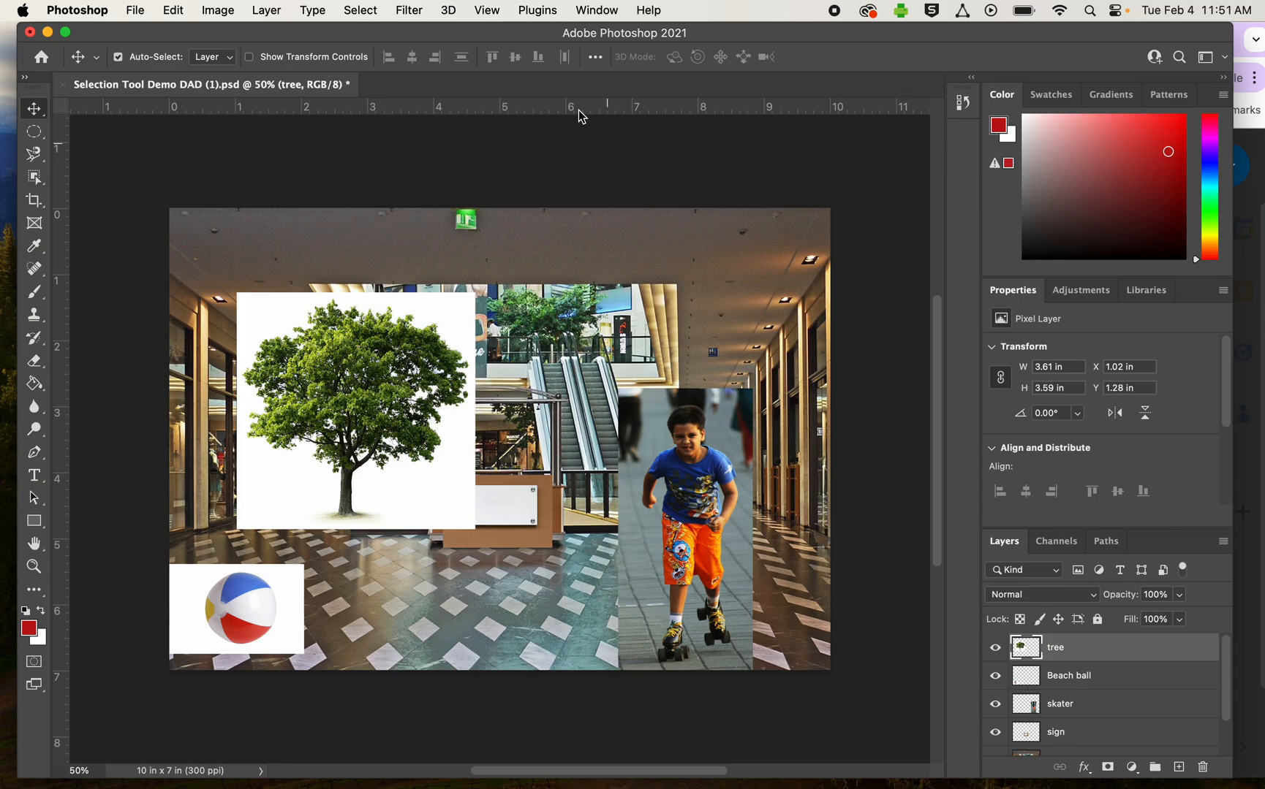
# - Fit the whole image on screen, zoom out to 33.3% and back in to 66.7%
pyautogui.click(487, 11)
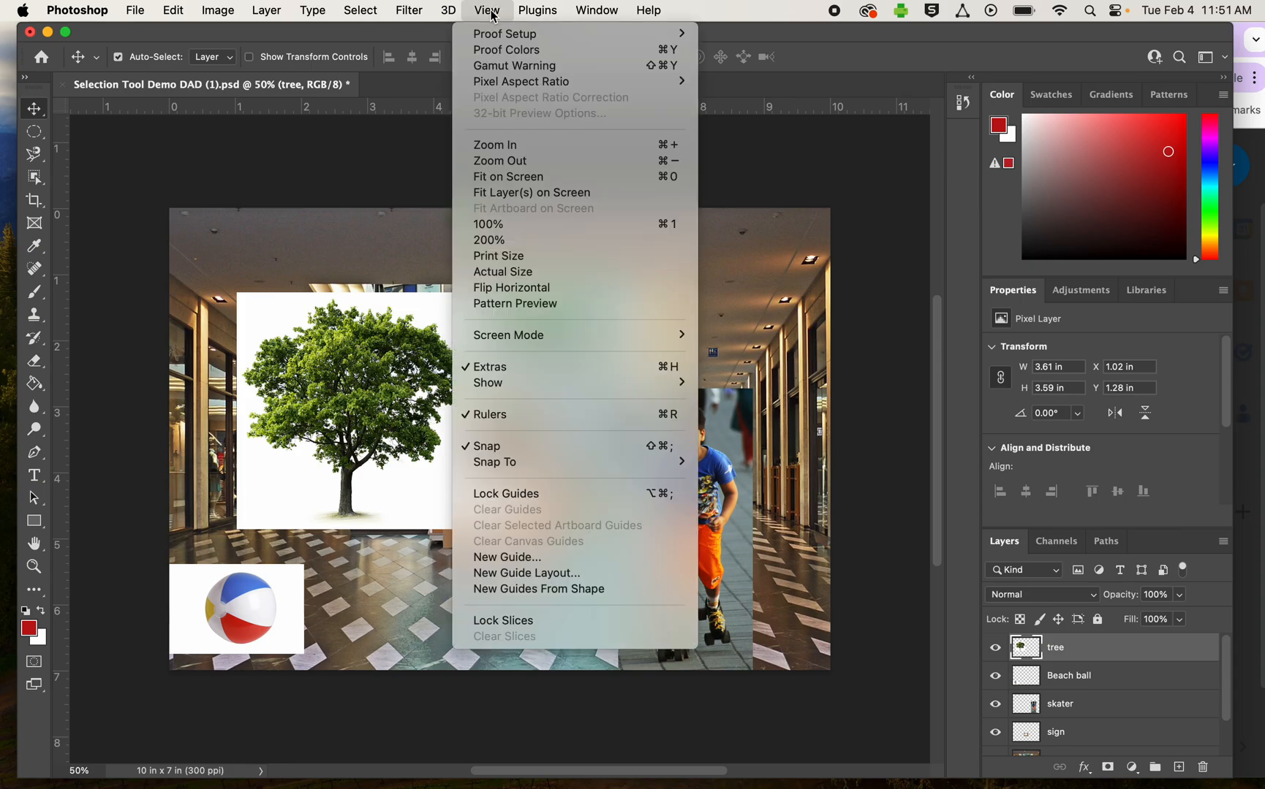
pyautogui.click(502, 178)
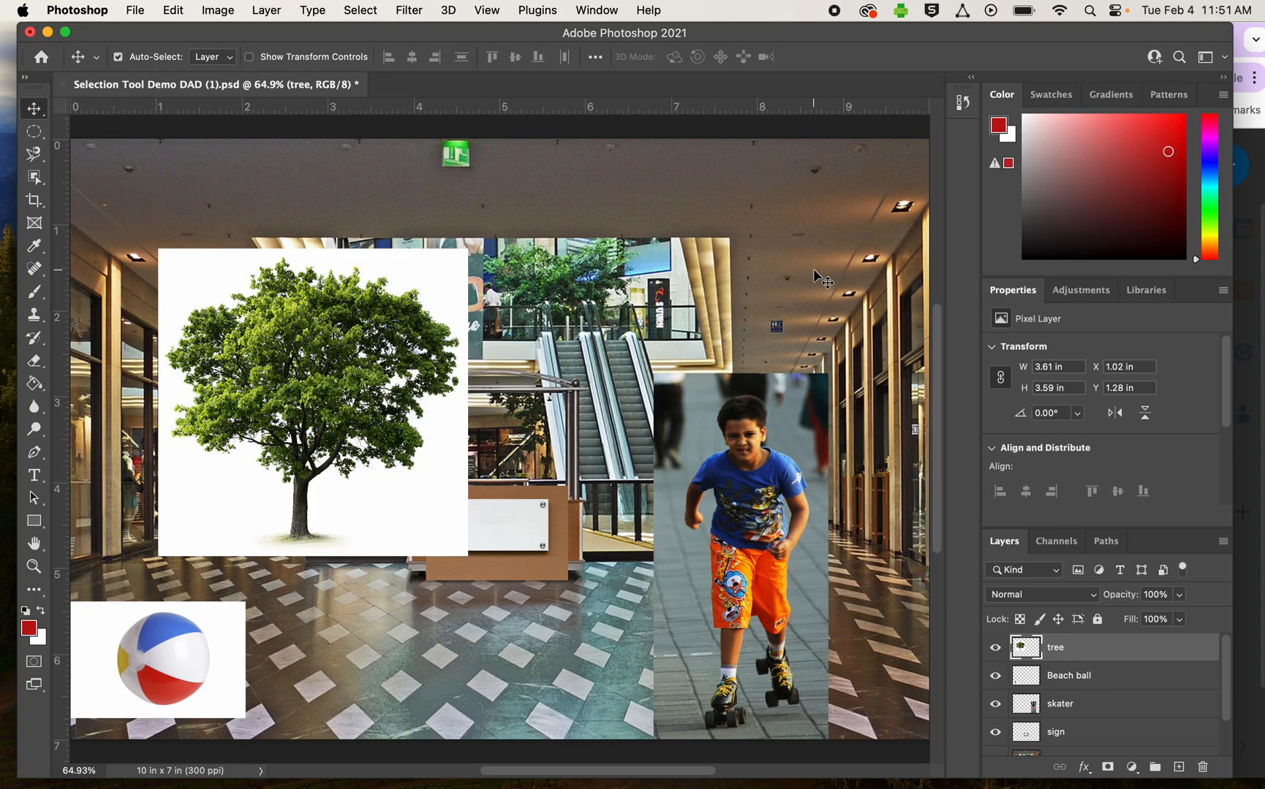
pyautogui.press('super')
pyautogui.press('super+minus')
pyautogui.press('super+minus')
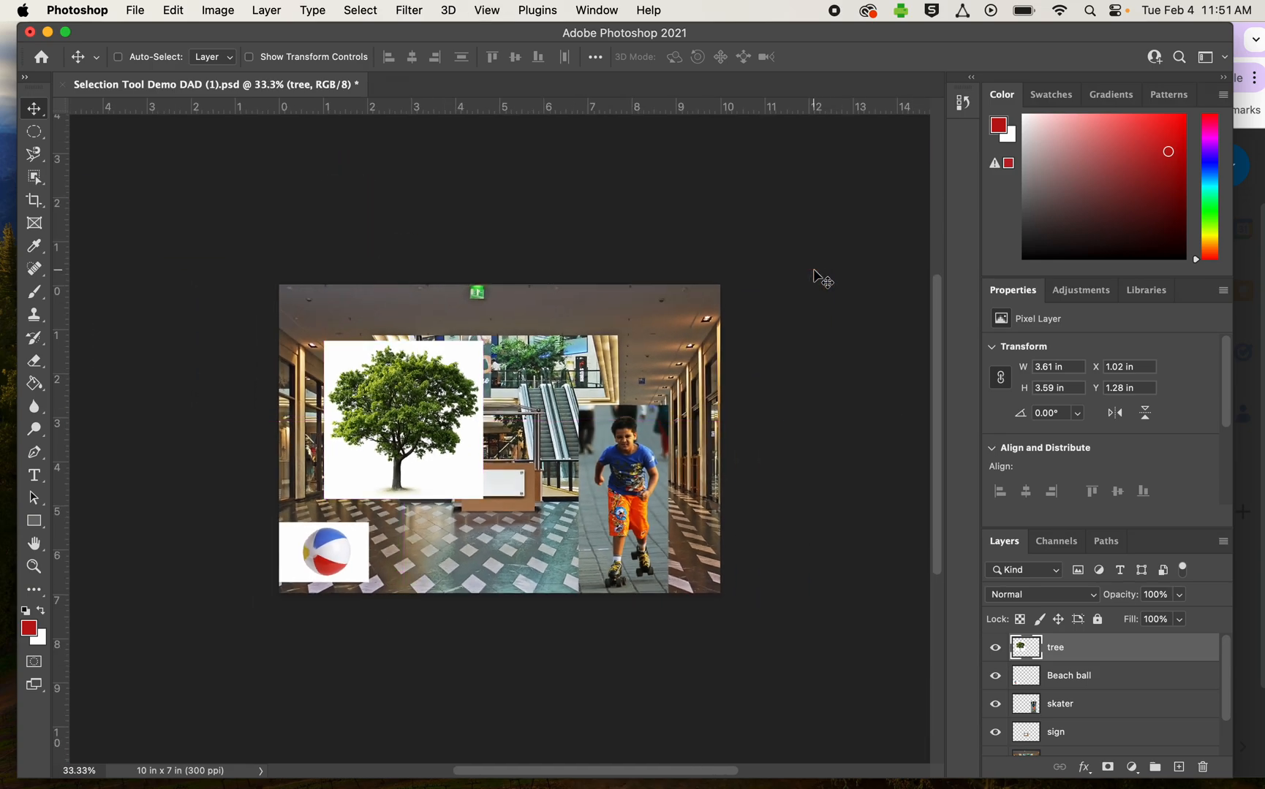
pyautogui.press('super+equal')
pyautogui.press('super+equal')
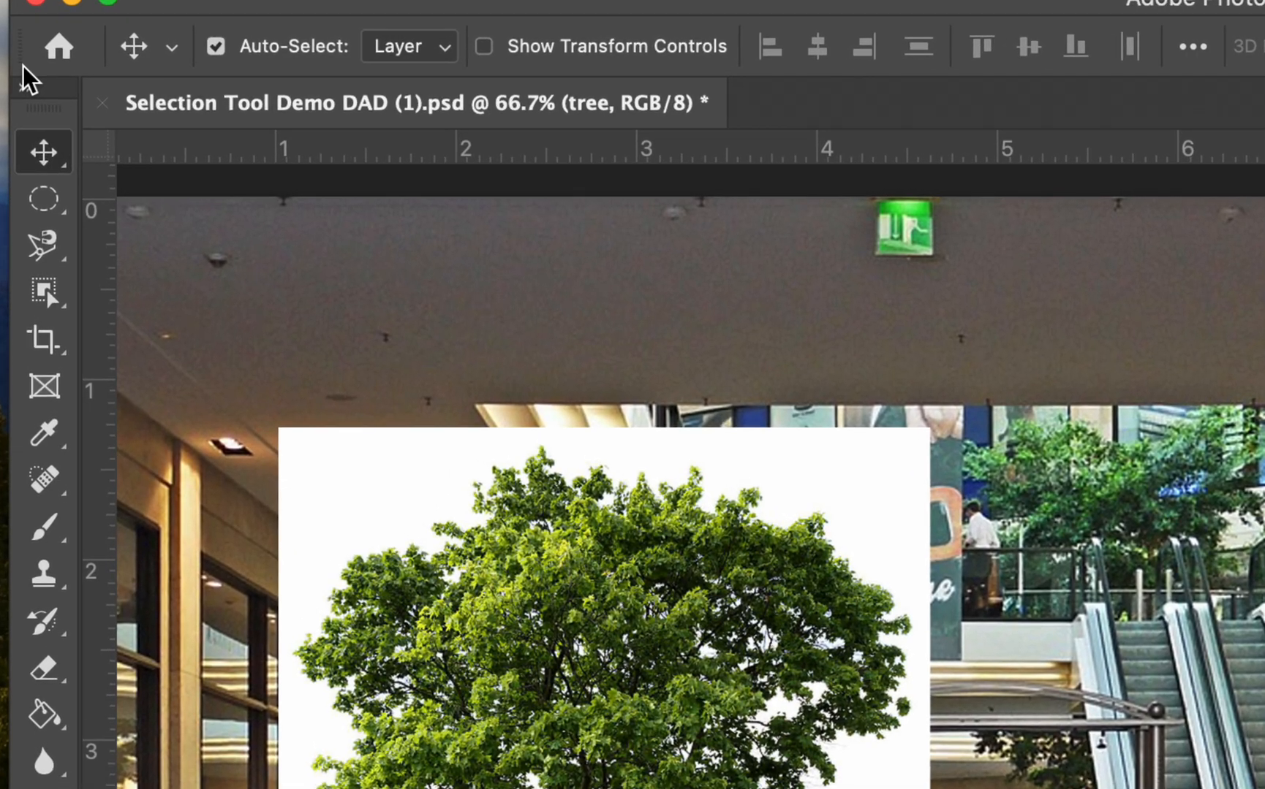
# - Try deleting the white background at the upper-left corner of the tree image with a freehand Lasso selection
pyautogui.click(59, 215)
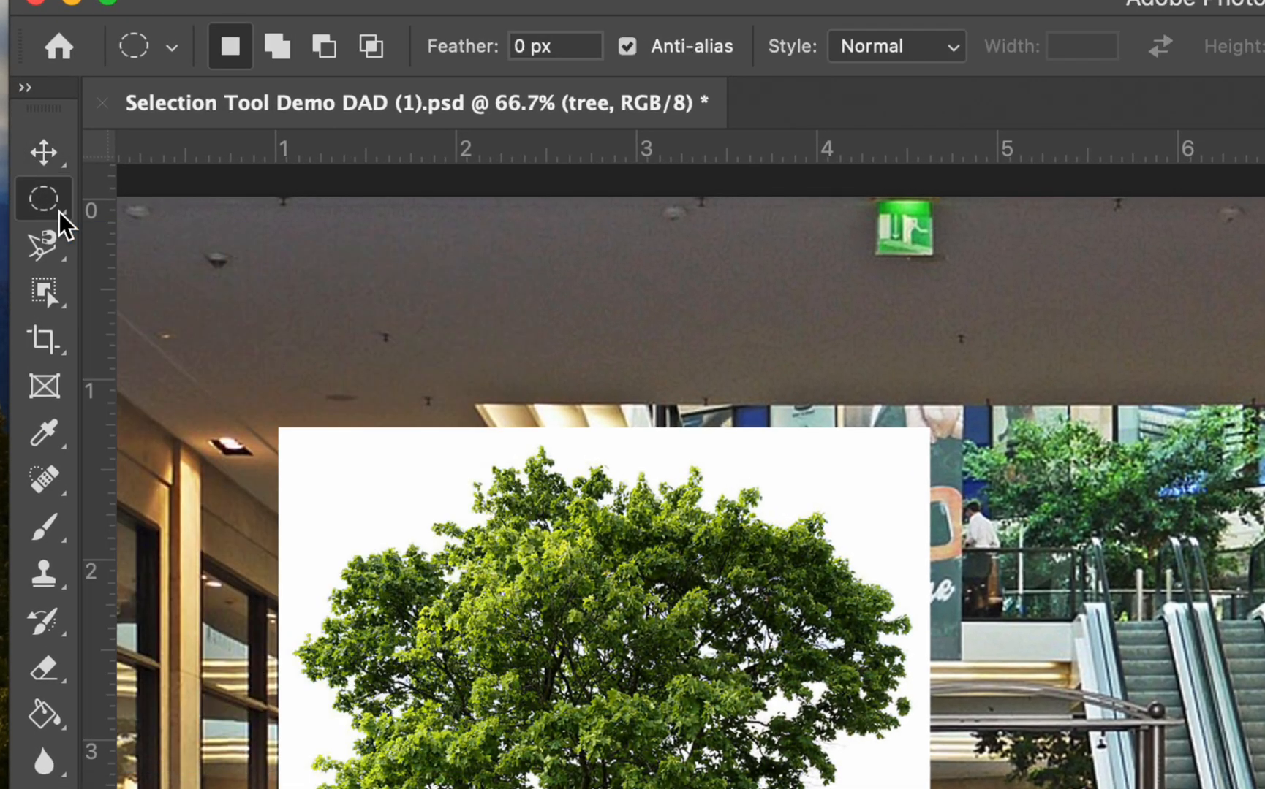
pyautogui.rightClick(60, 213)
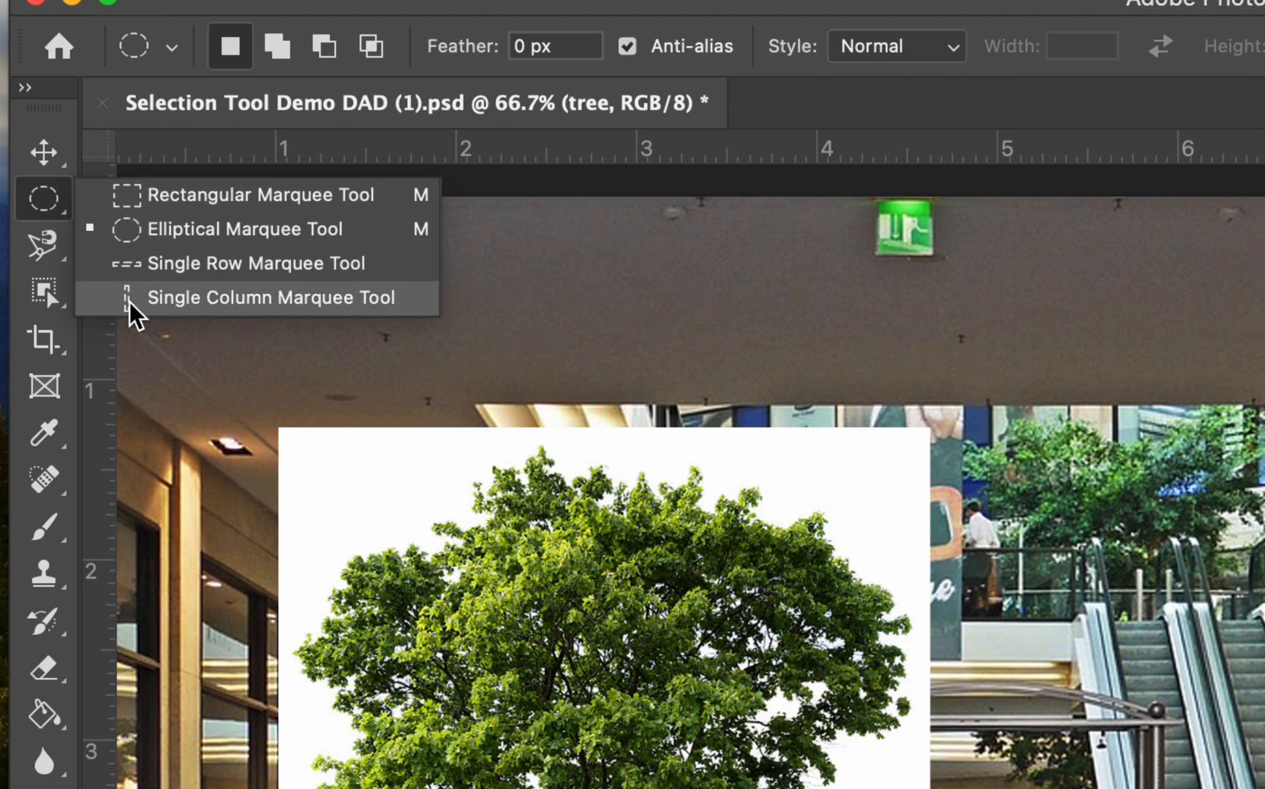
pyautogui.click(44, 243)
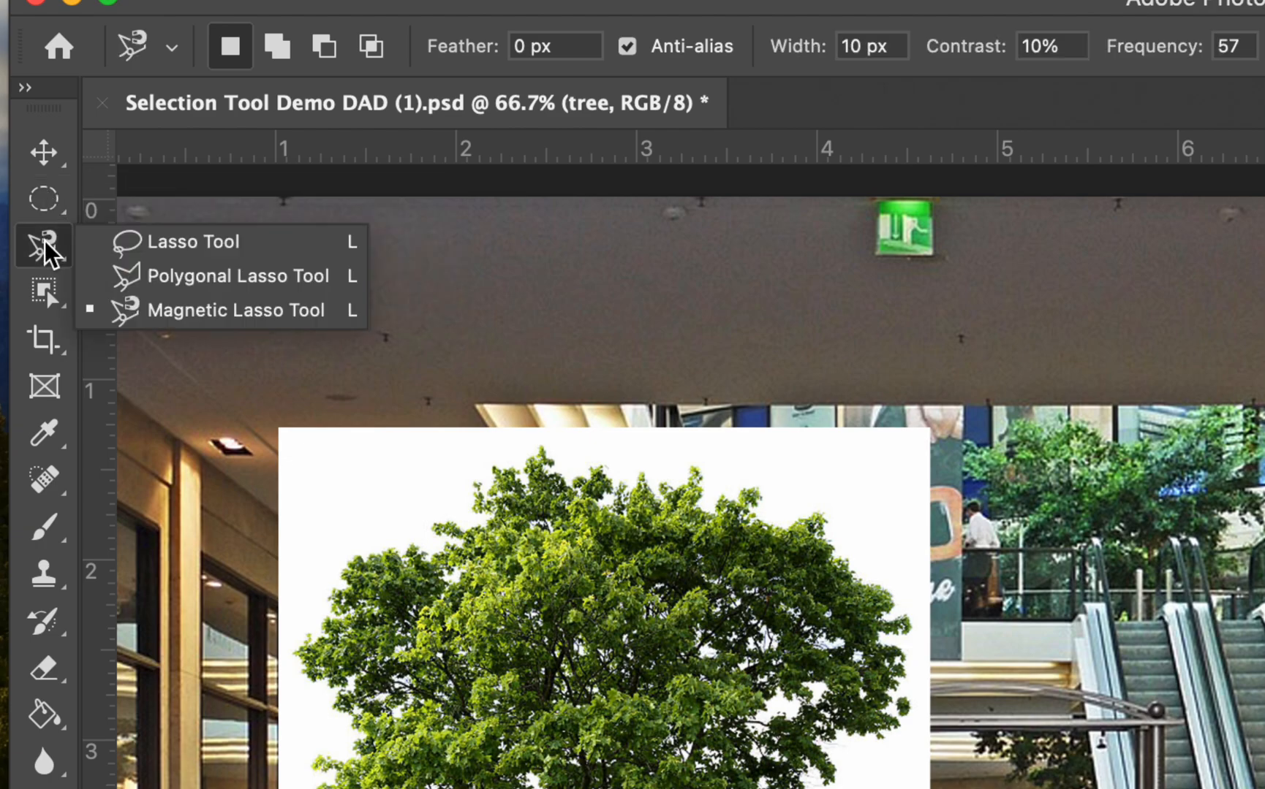
pyautogui.click(162, 252)
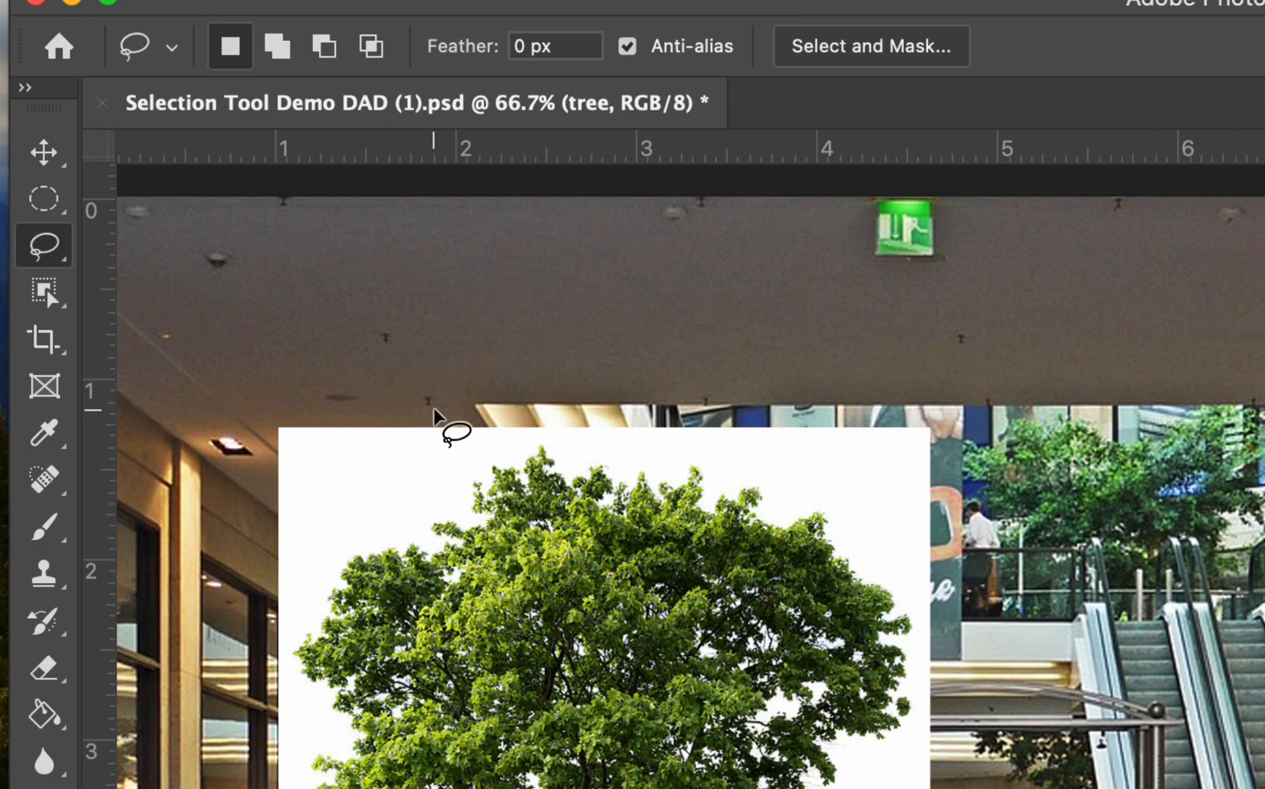
pyautogui.moveTo(481, 431)
pyautogui.mouseDown()
pyautogui.moveTo(466, 480)
pyautogui.moveTo(376, 547)
pyautogui.moveTo(278, 558)
pyautogui.moveTo(266, 493)
pyautogui.moveTo(279, 430)
pyautogui.moveTo(336, 407)
pyautogui.moveTo(468, 418)
pyautogui.moveTo(481, 434)
pyautogui.mouseUp()
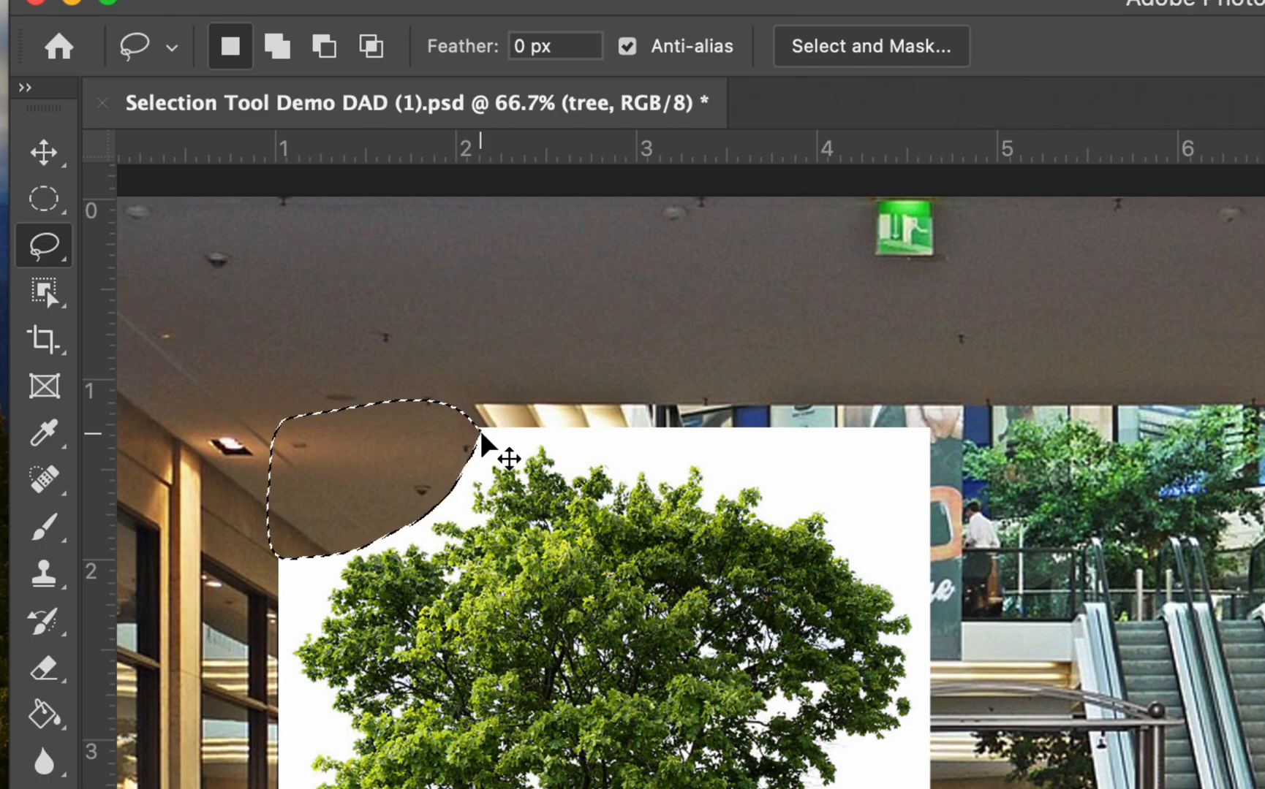
pyautogui.press('super+z')
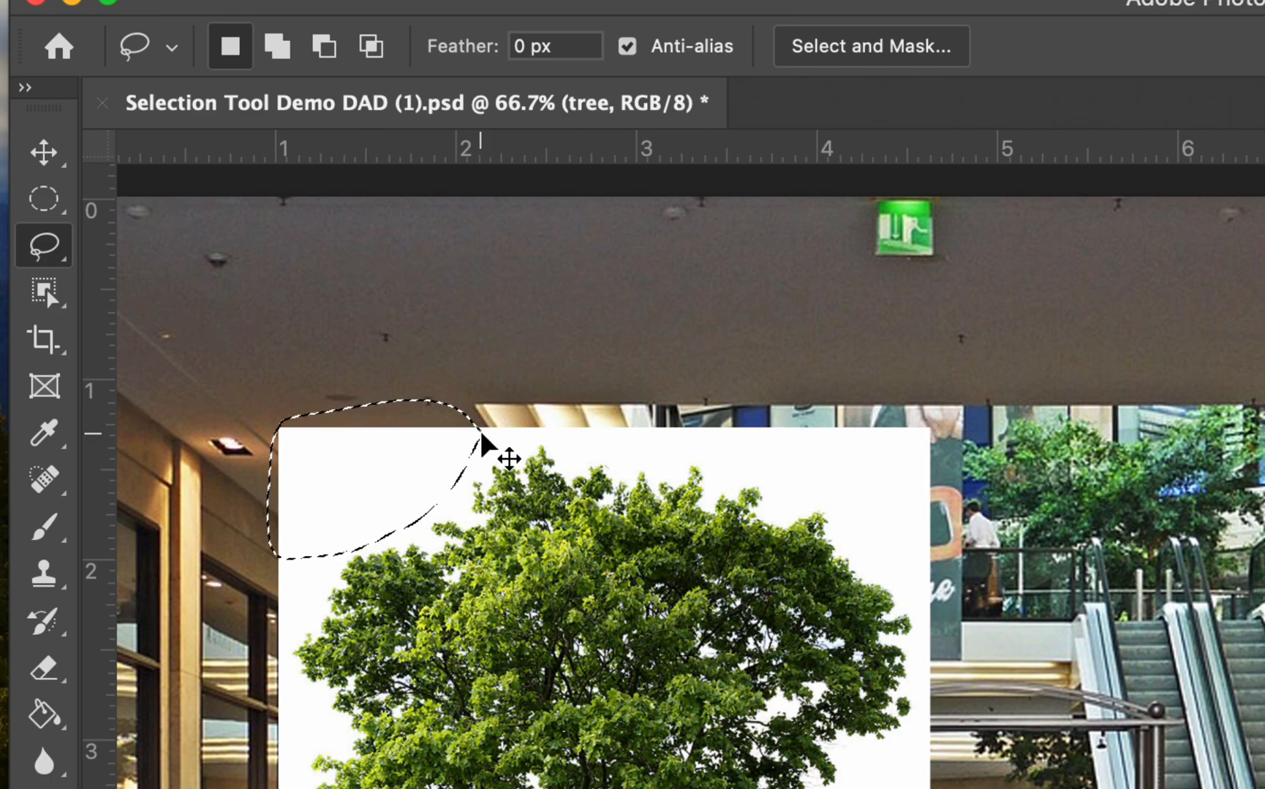
pyautogui.press('super+d')
# - Trace the boy on the skater layer with the Magnetic Lasso and close the selection around his outline
pyautogui.scroll(-10, 481, 437)
pyautogui.scroll(6, 481, 436)
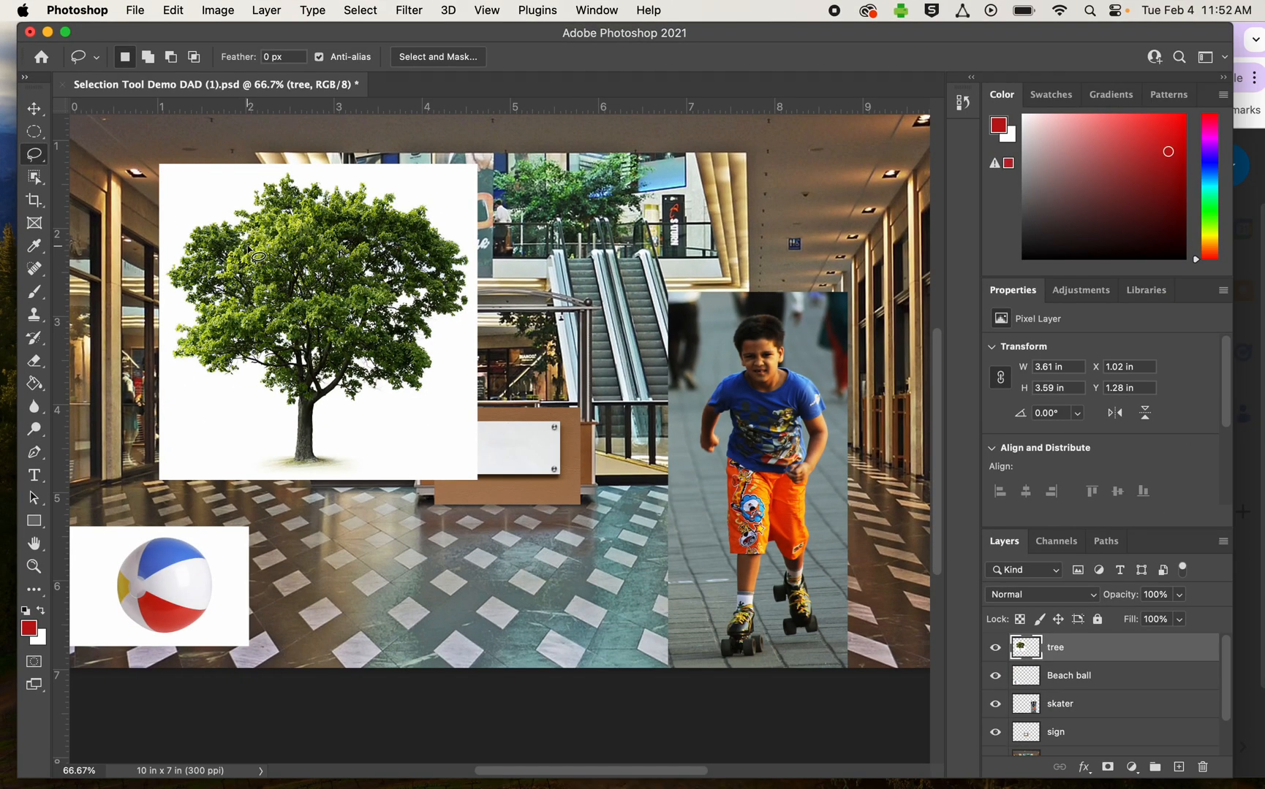
pyautogui.click(1102, 706)
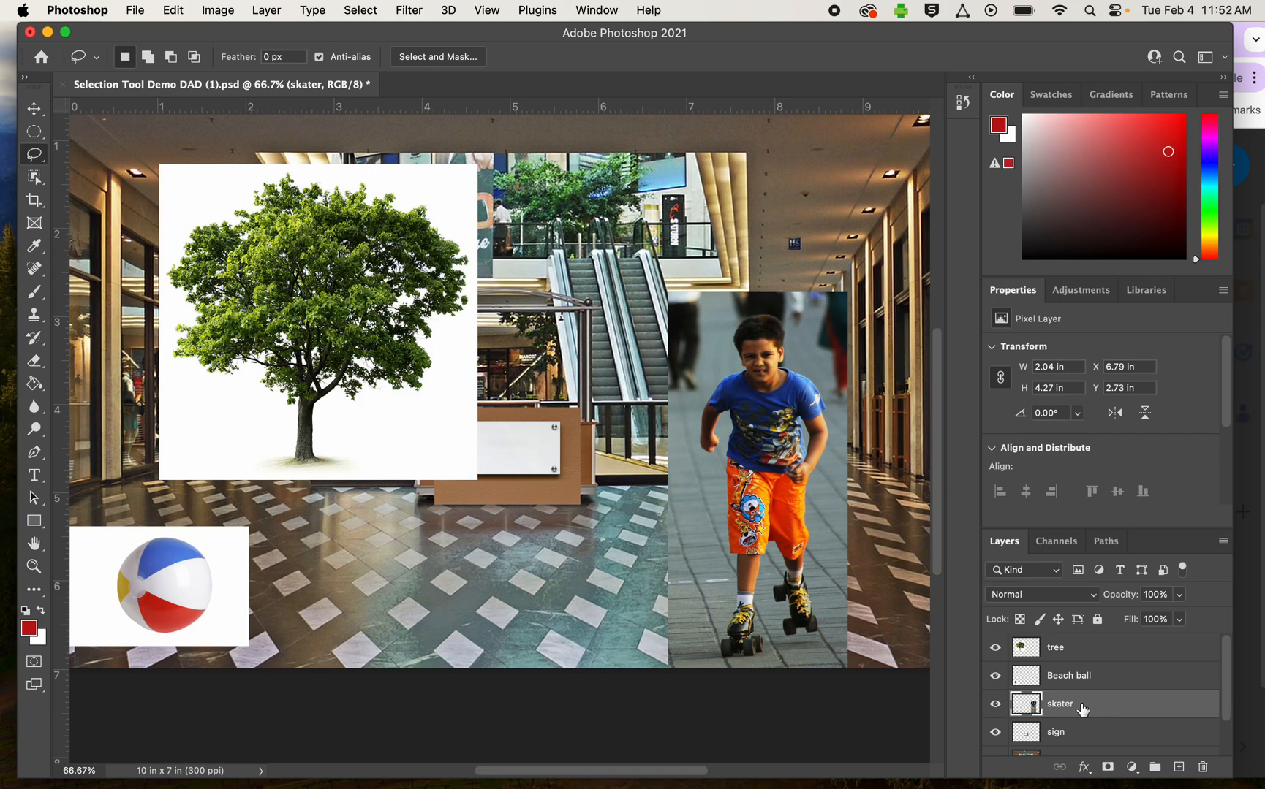
pyautogui.click(34, 157)
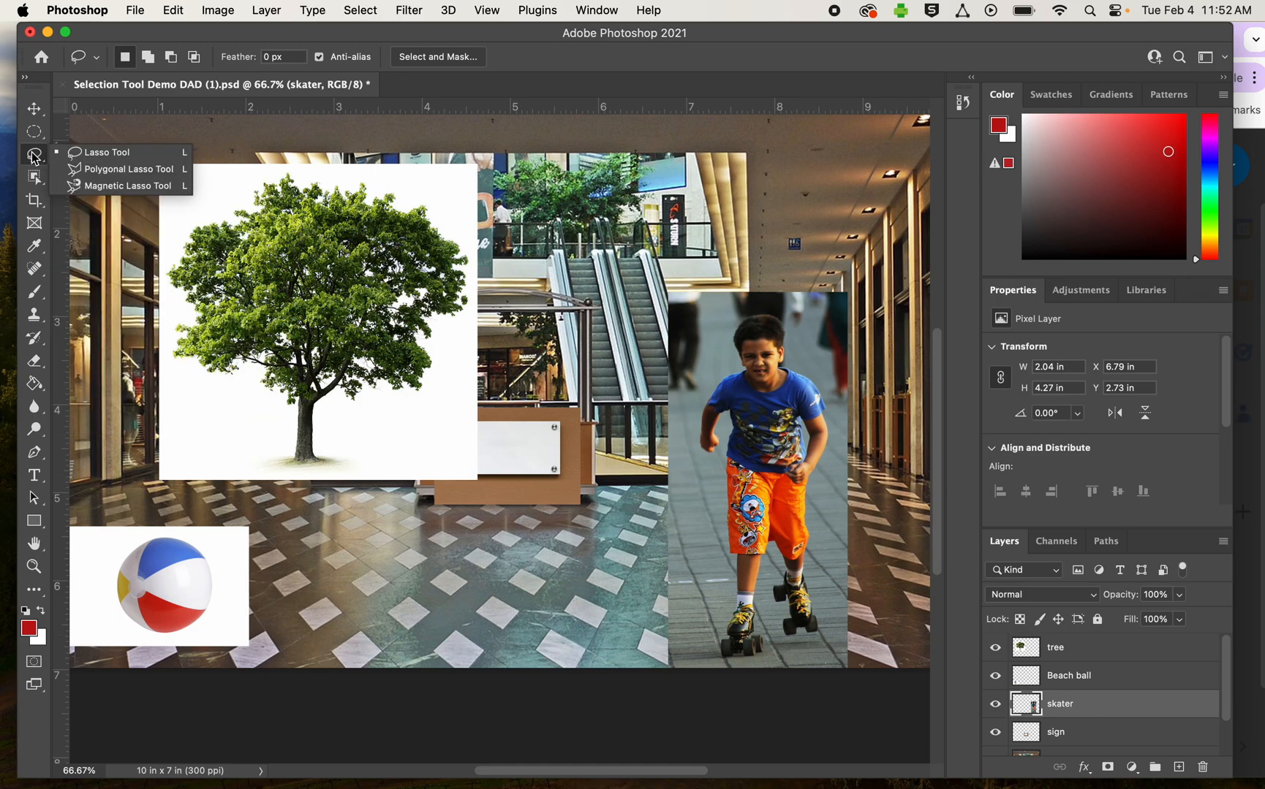
pyautogui.click(98, 187)
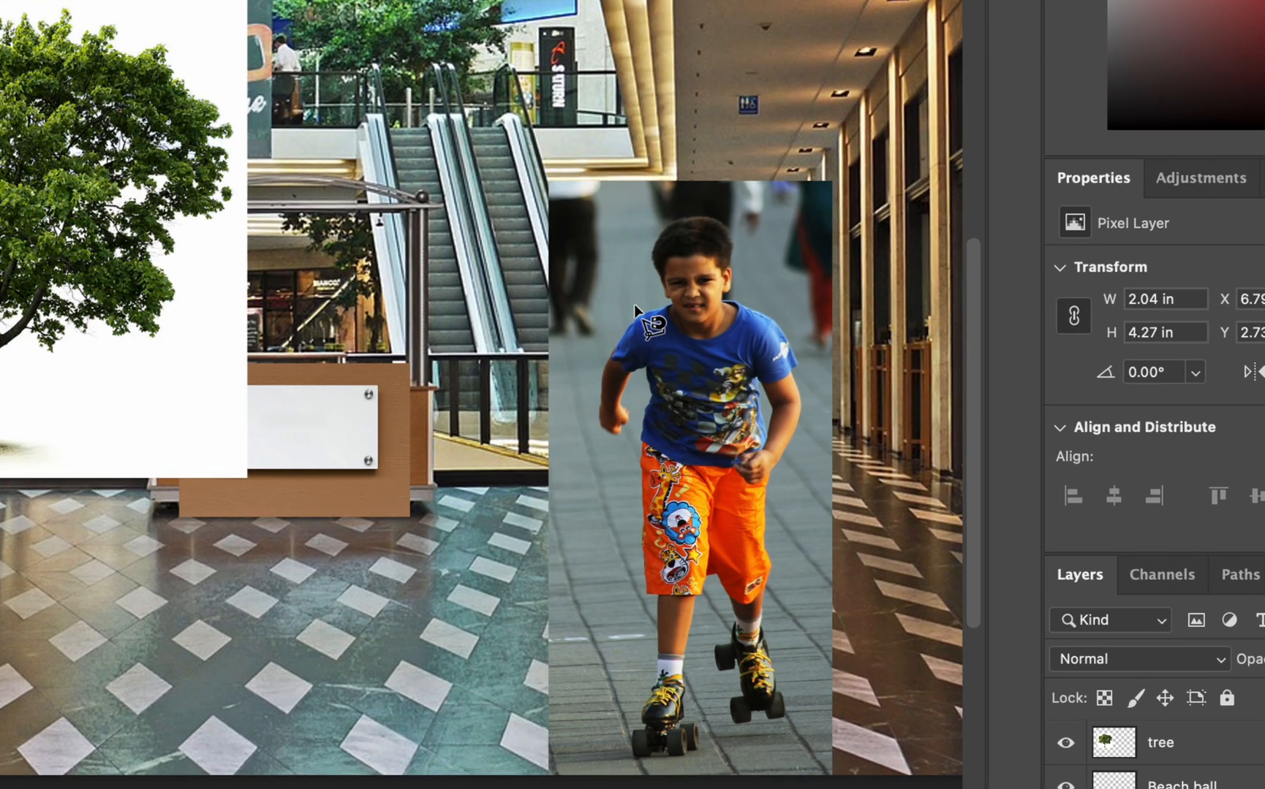
pyautogui.click(660, 288)
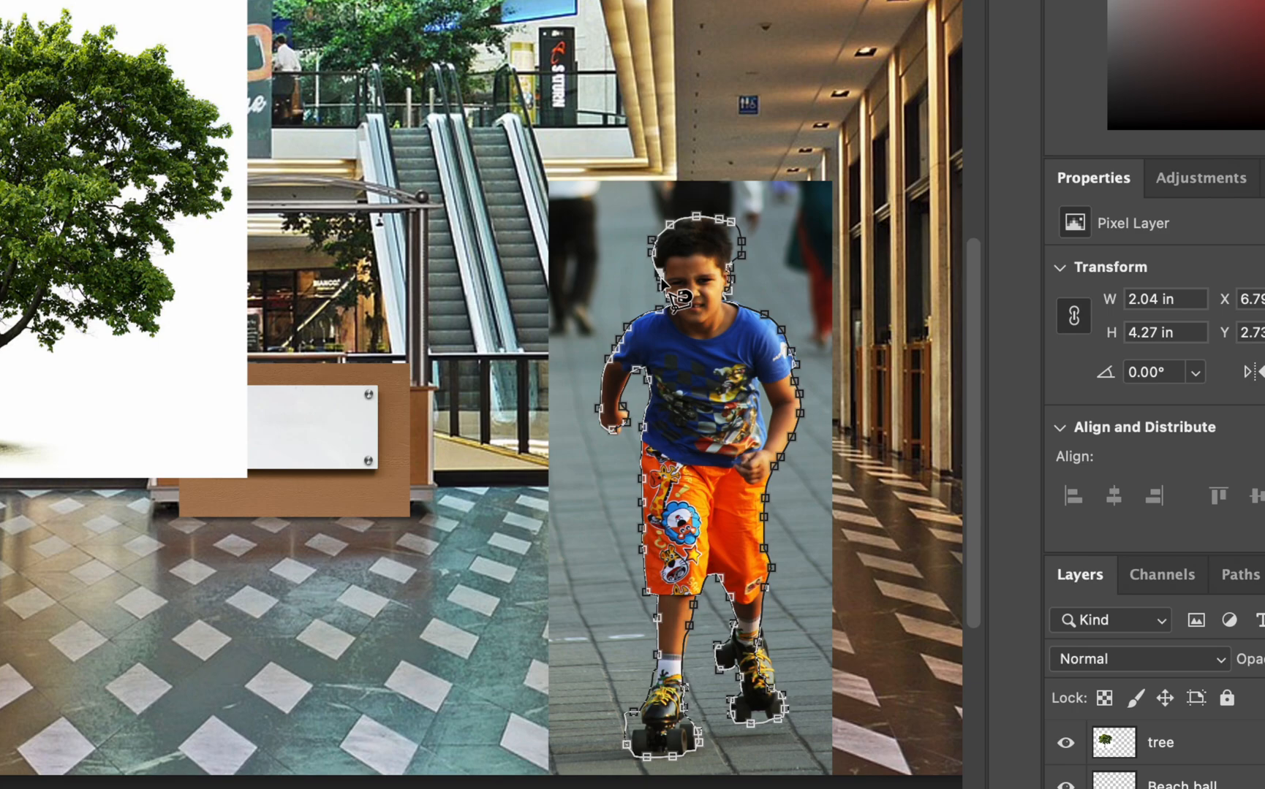
pyautogui.click(663, 283)
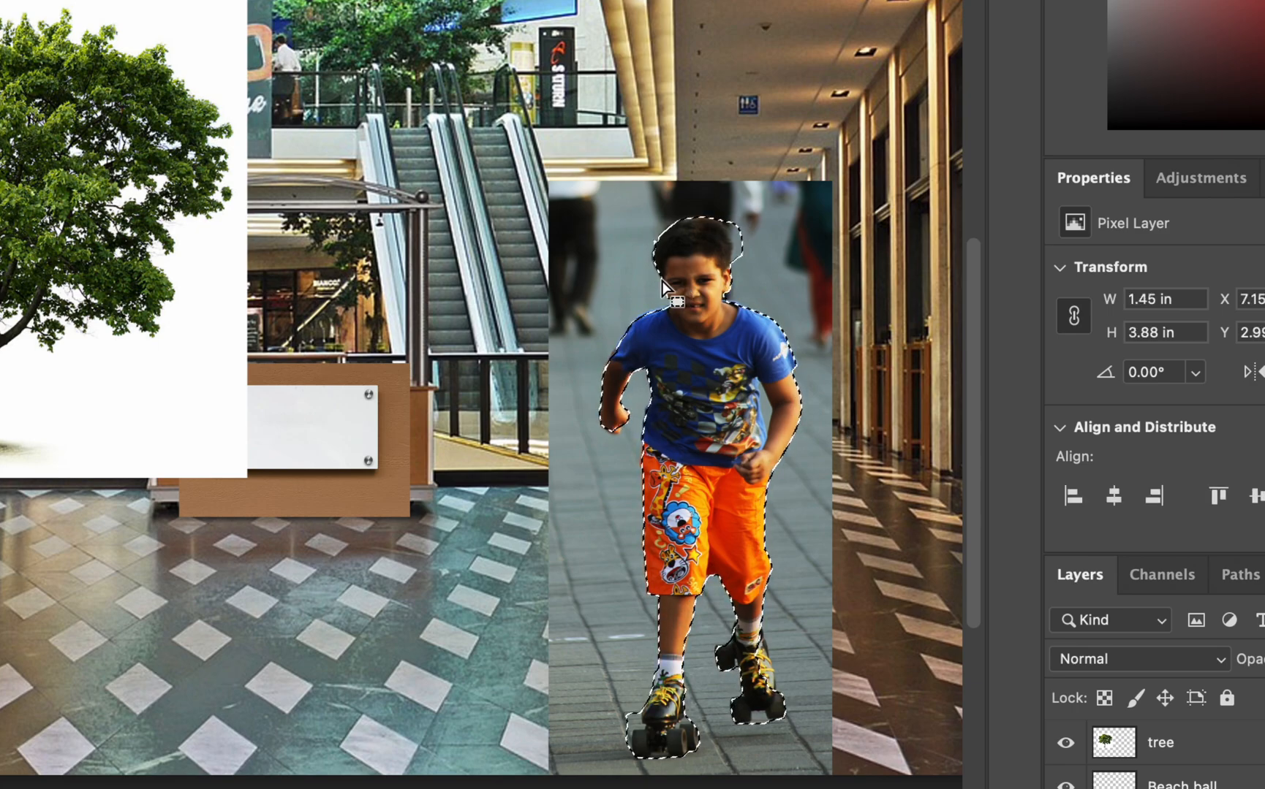
# - Invert the skater selection, delete the photo background around the boy, and clear the selection
pyautogui.press('BackSpace')
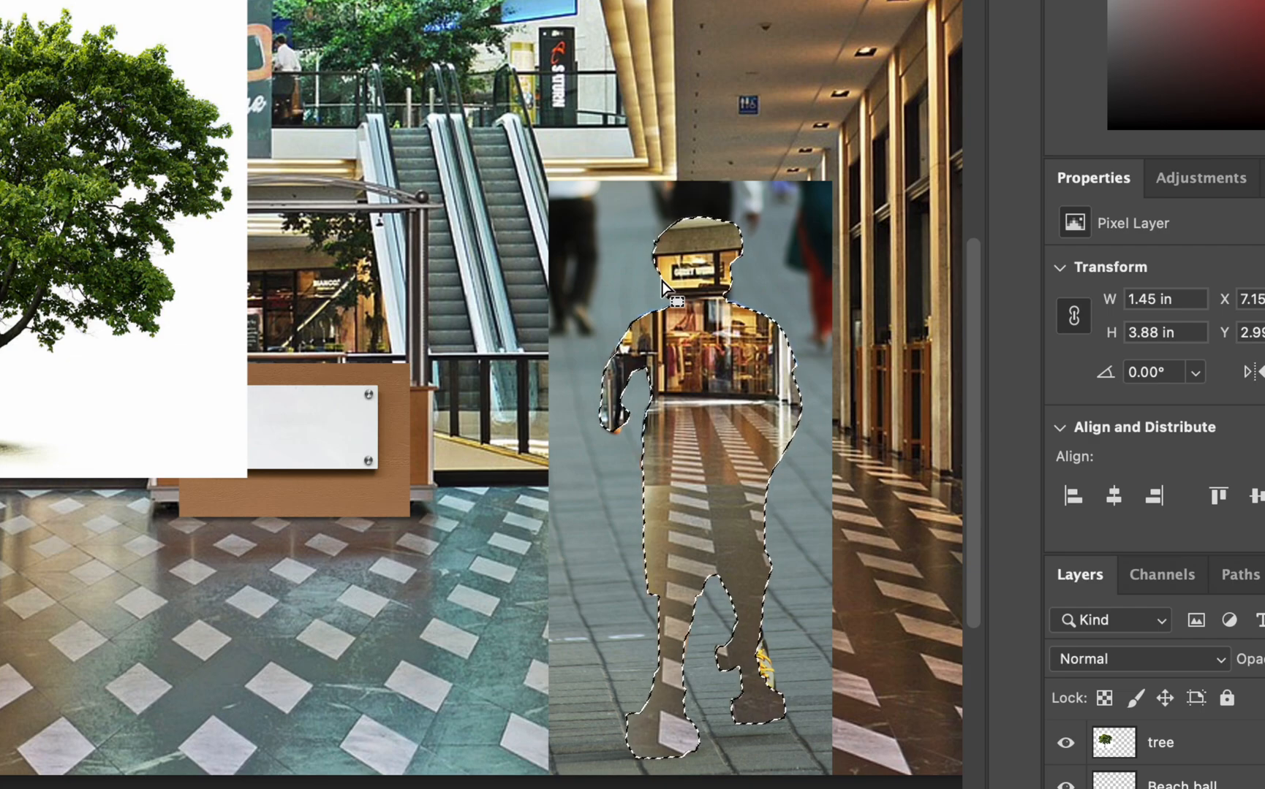
pyautogui.press('super+z')
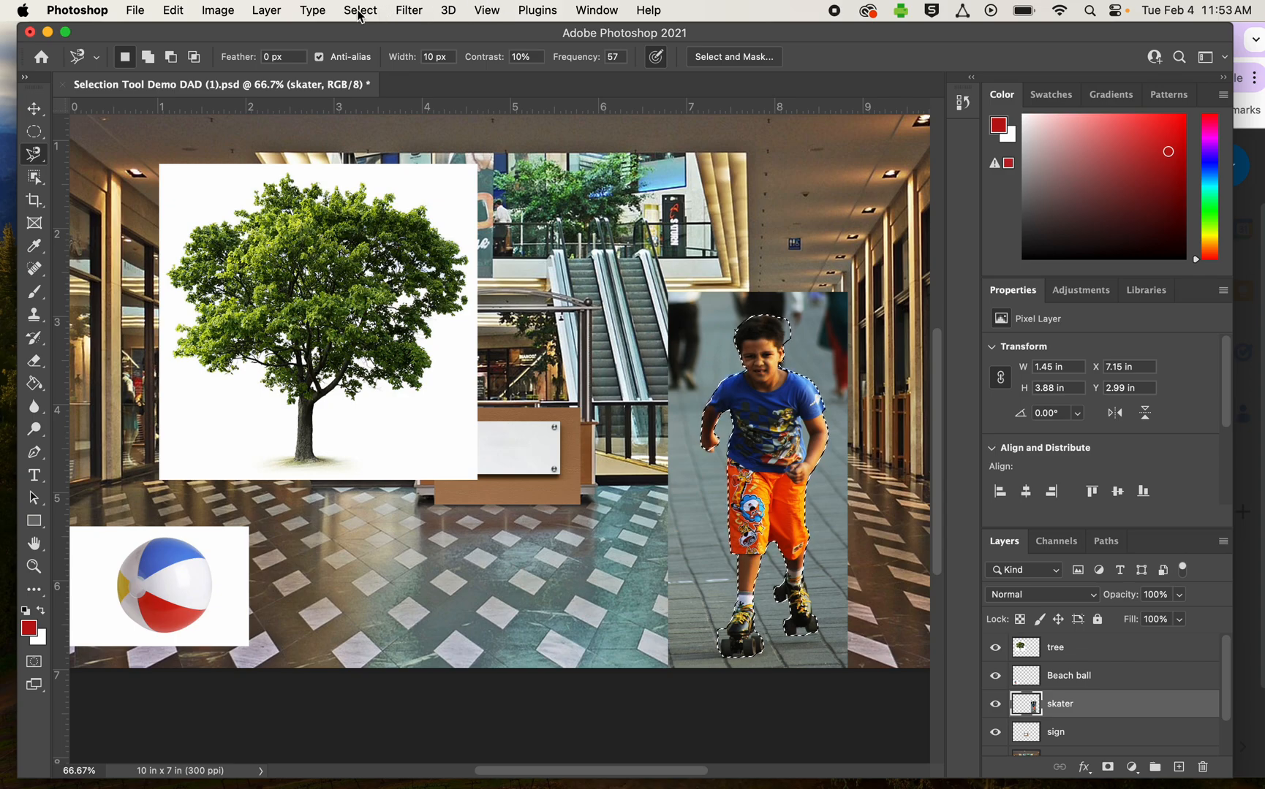
pyautogui.click(360, 10)
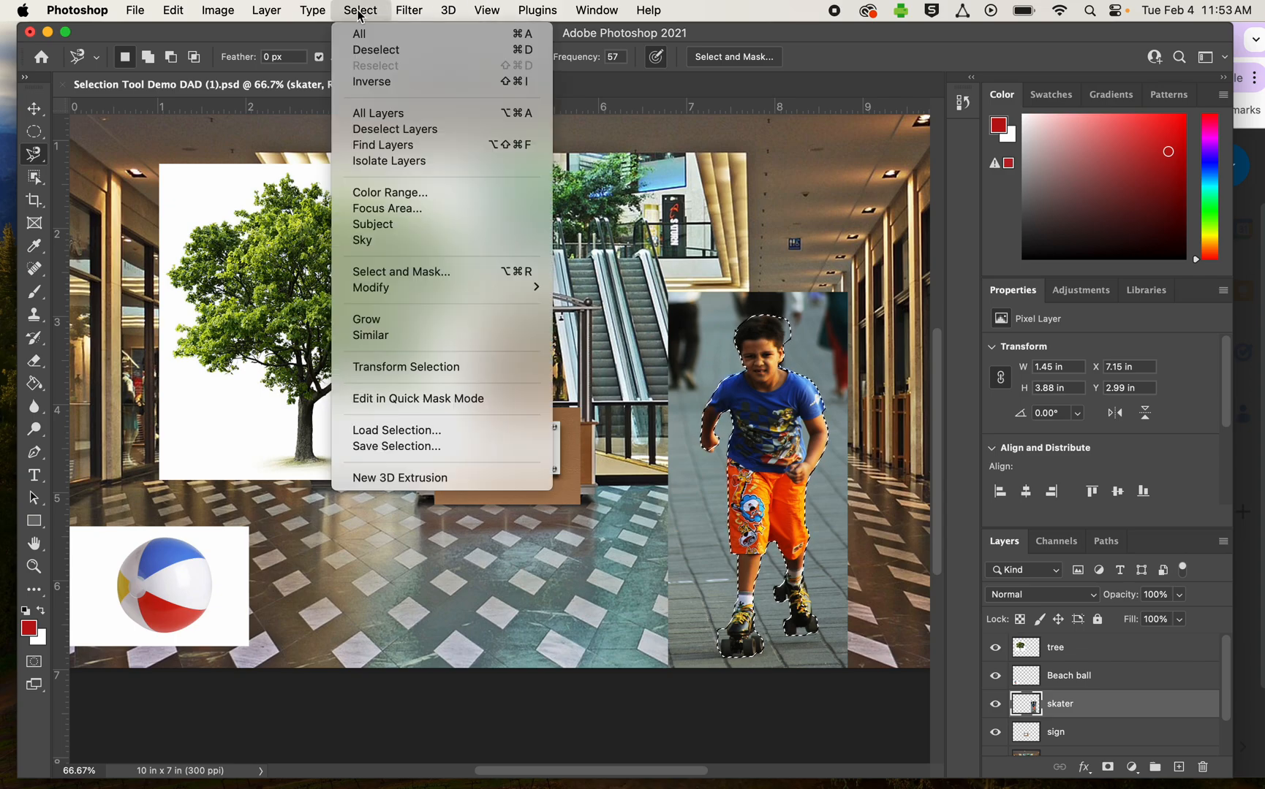
pyautogui.click(369, 85)
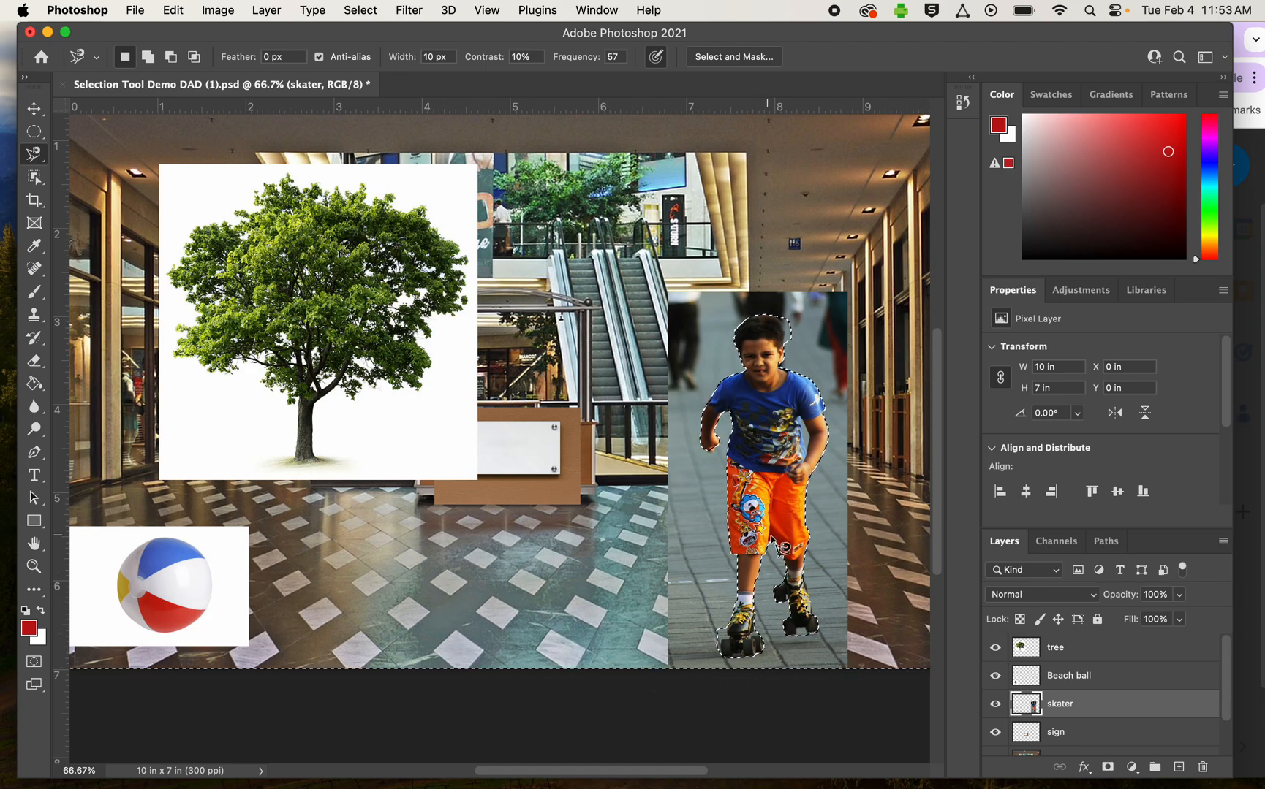
pyautogui.press('Delete')
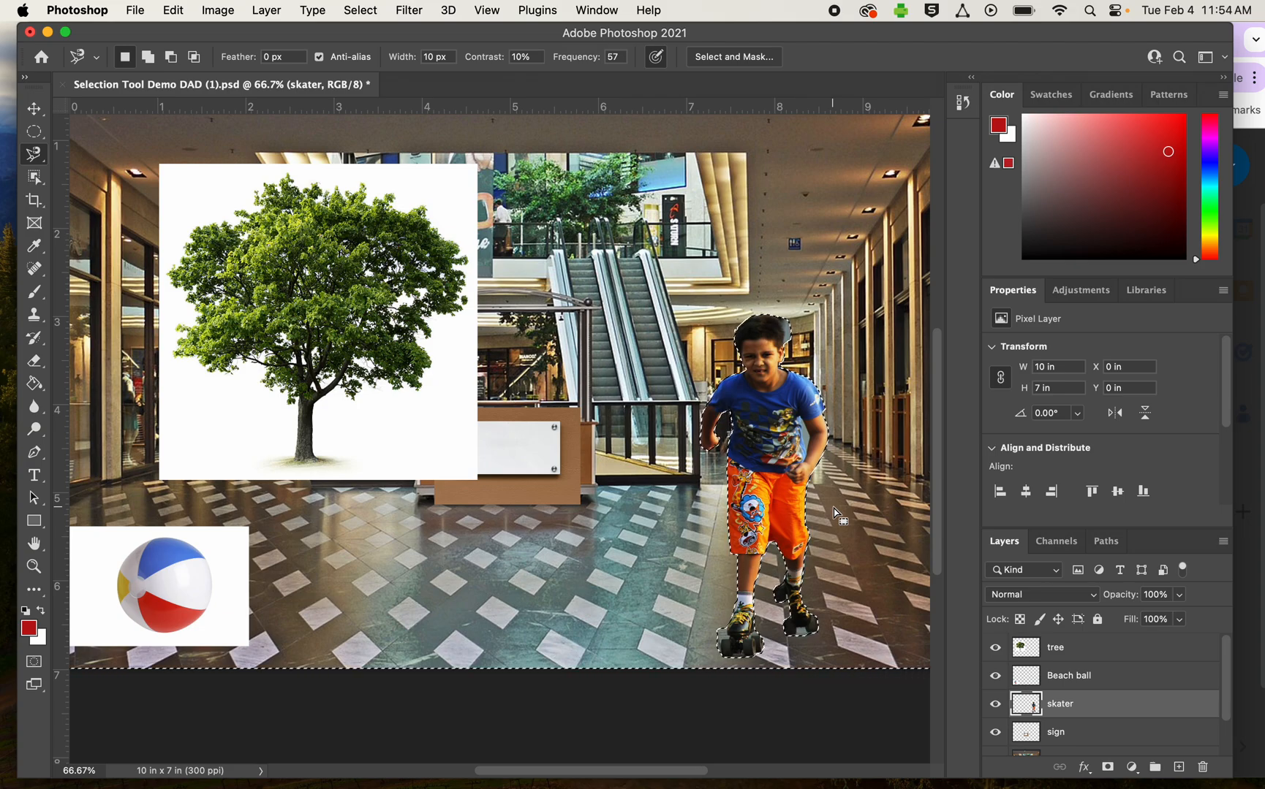
pyautogui.hotkey('ctrl', 'd')
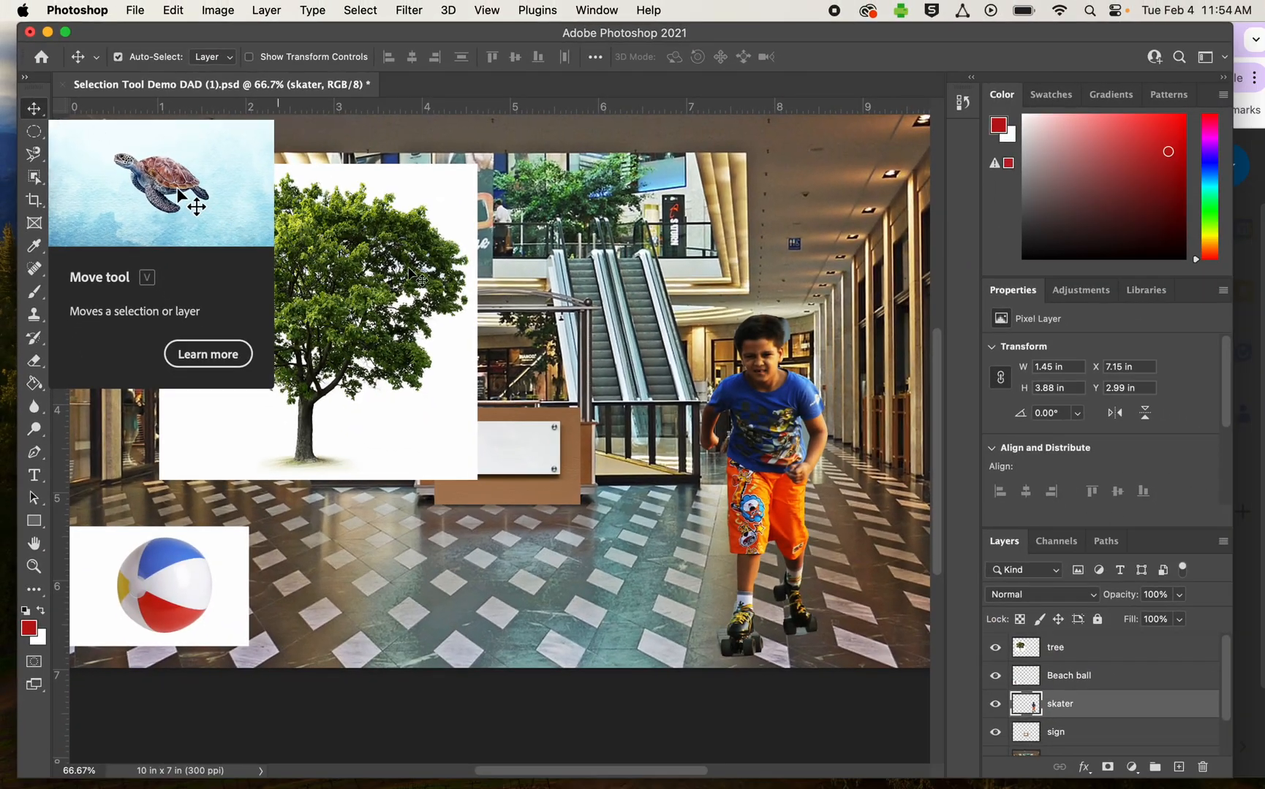
# - Move the skater up to the right side of the mall corridor and scale him down to about 62%
pyautogui.moveTo(778, 403); pyautogui.dragTo(793, 312)
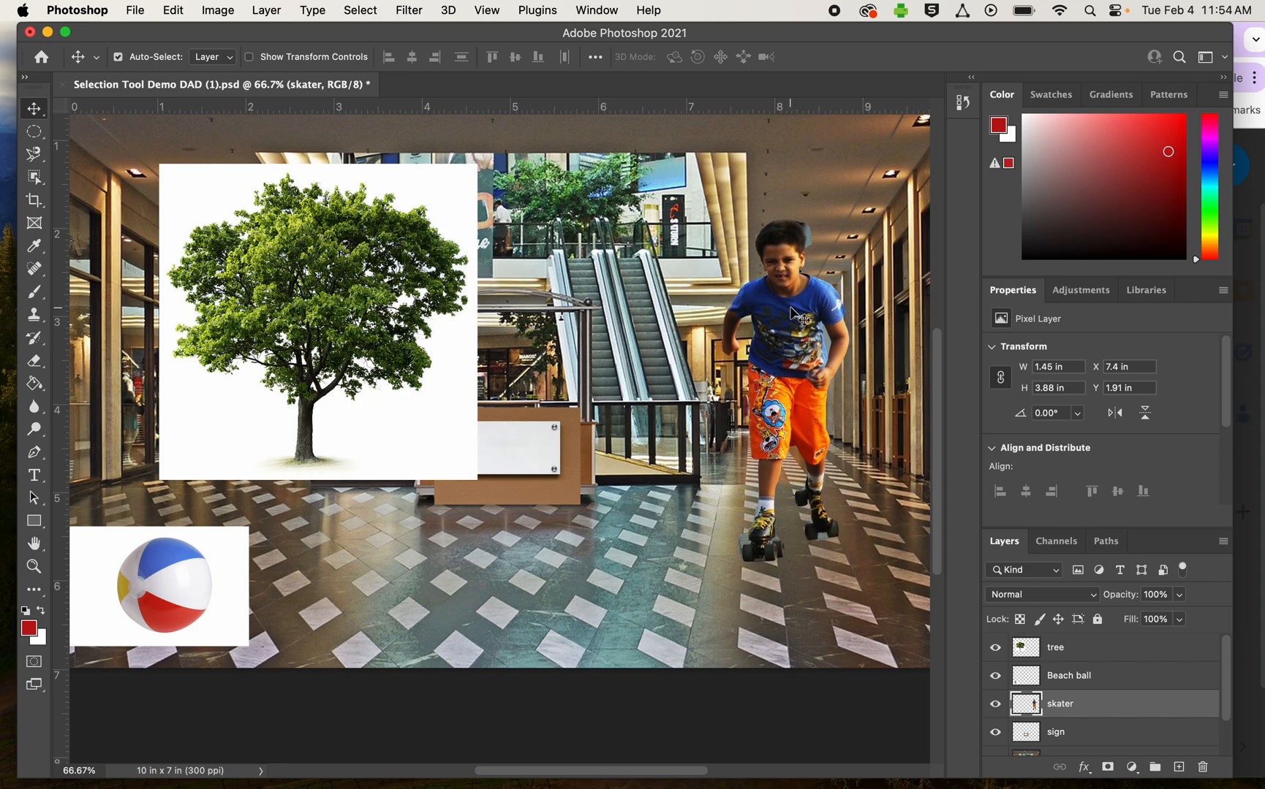
pyautogui.press('super+t')
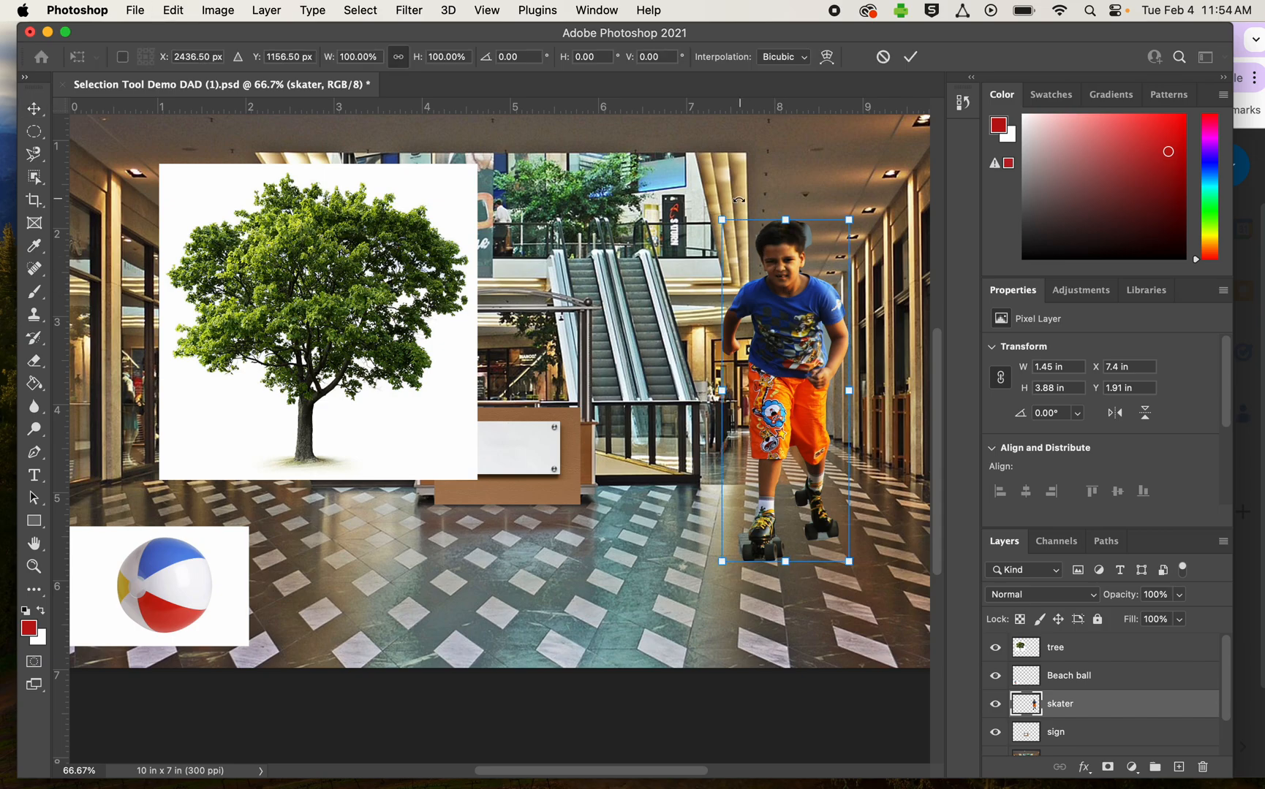
pyautogui.moveTo(722, 218); pyautogui.dragTo(778, 344)
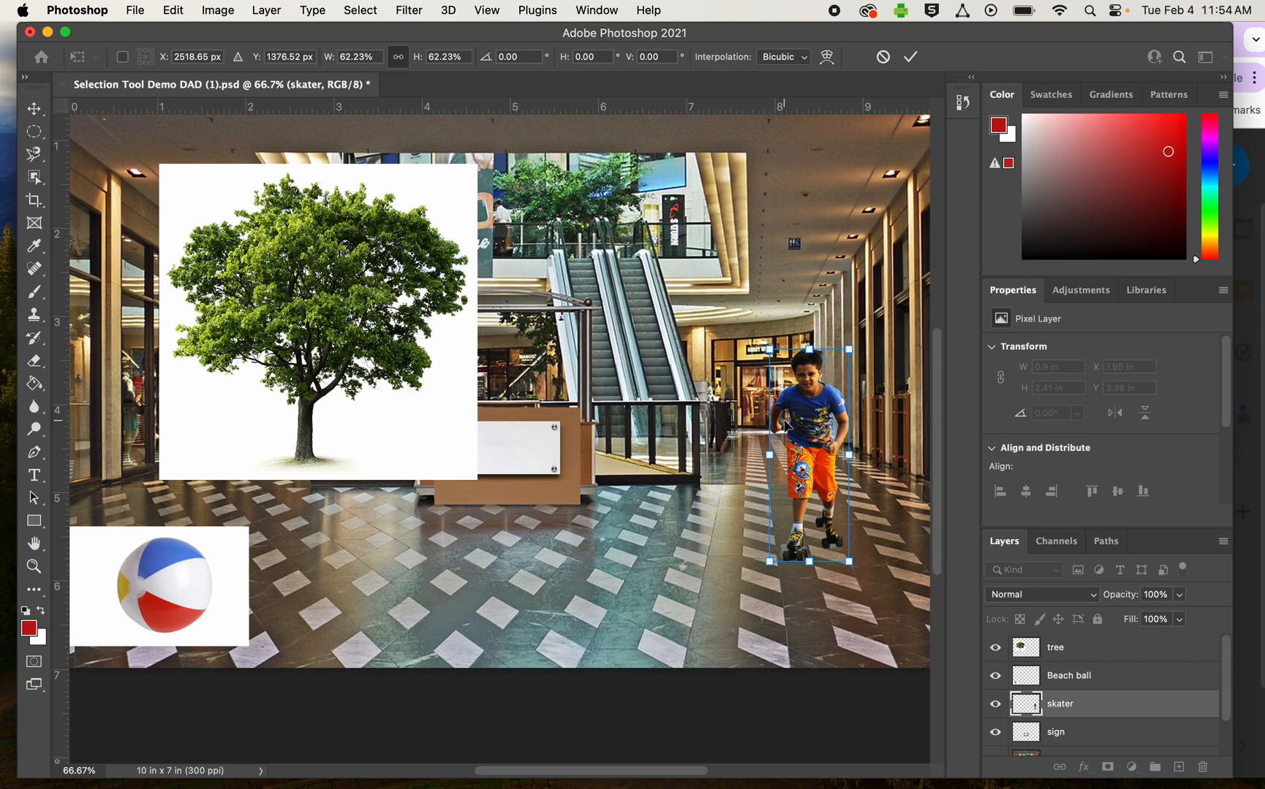
pyautogui.press('Return')
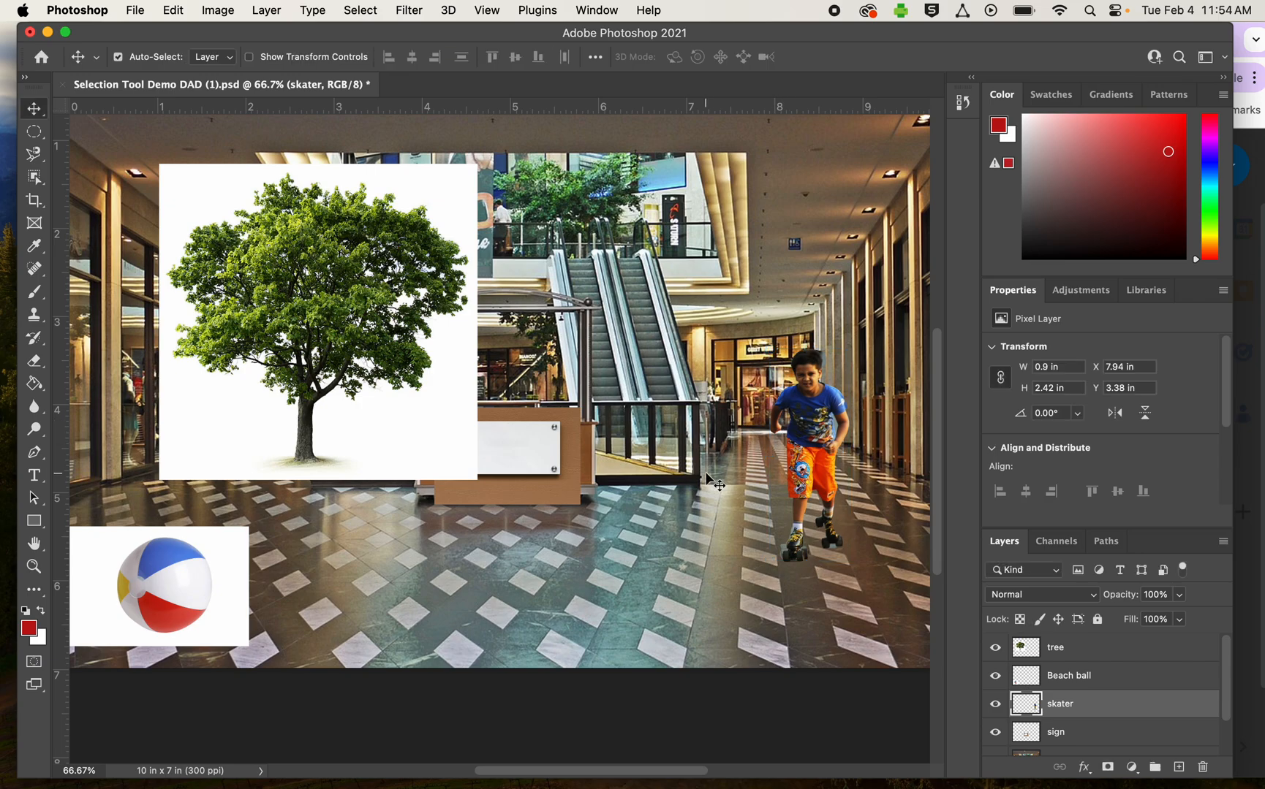
# - Select the tree on the tree layer using the Object Selection tool with a rectangular region around the whole image
pyautogui.click(374, 449)
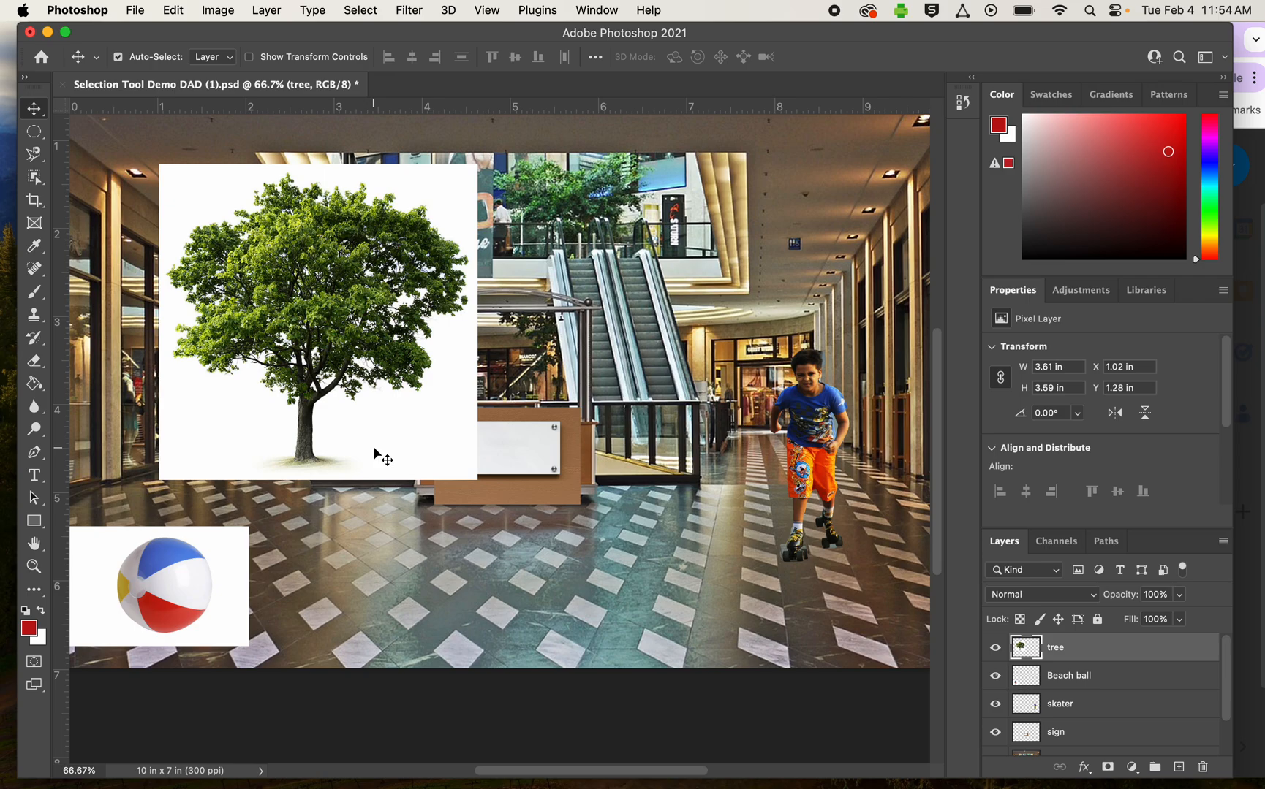
pyautogui.click(30, 185)
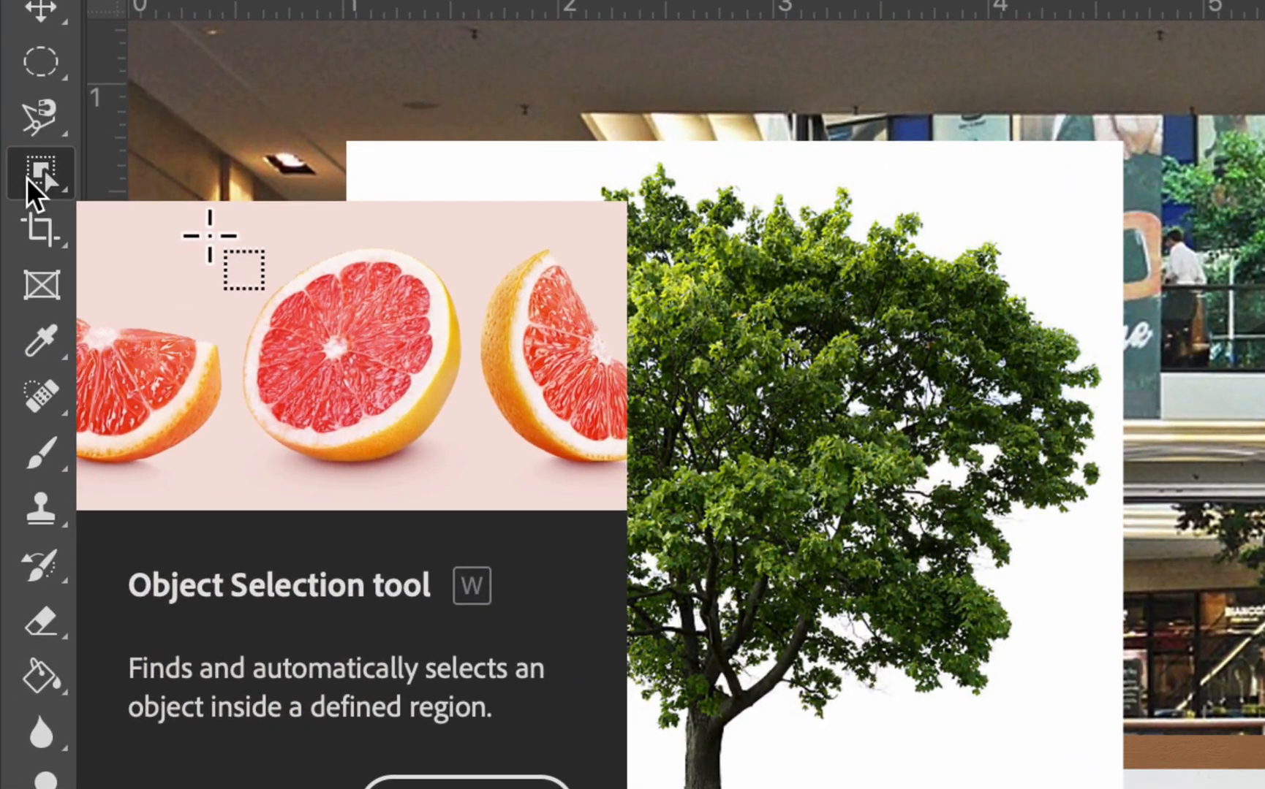
pyautogui.click(30, 178)
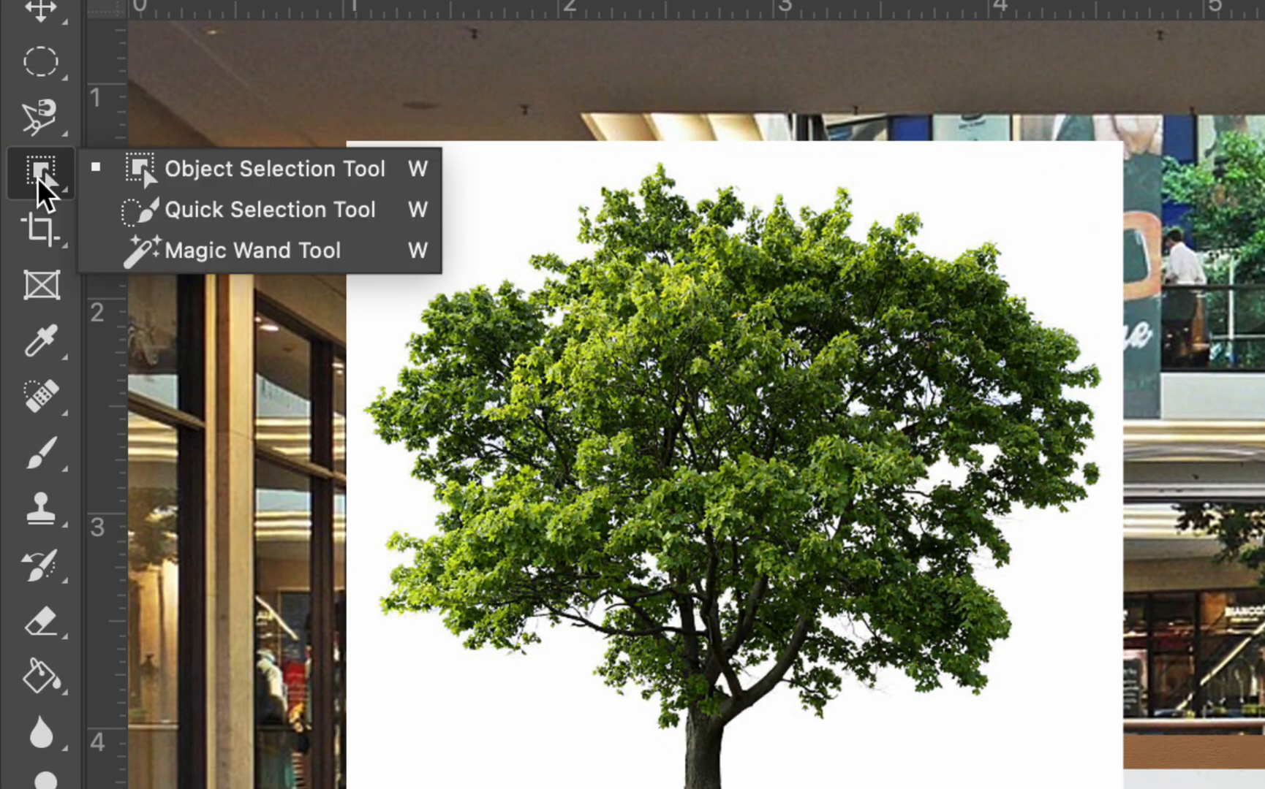
pyautogui.click(202, 176)
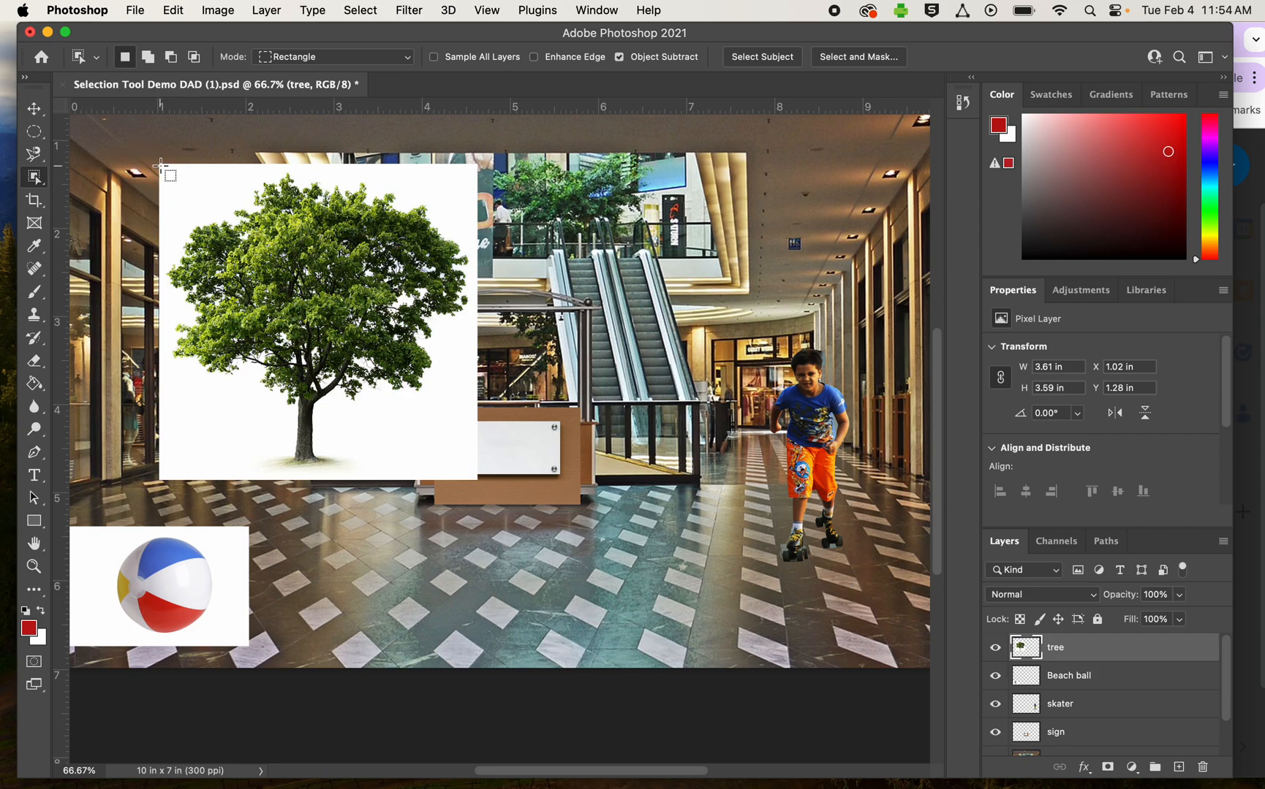
pyautogui.moveTo(163, 167); pyautogui.dragTo(473, 472)
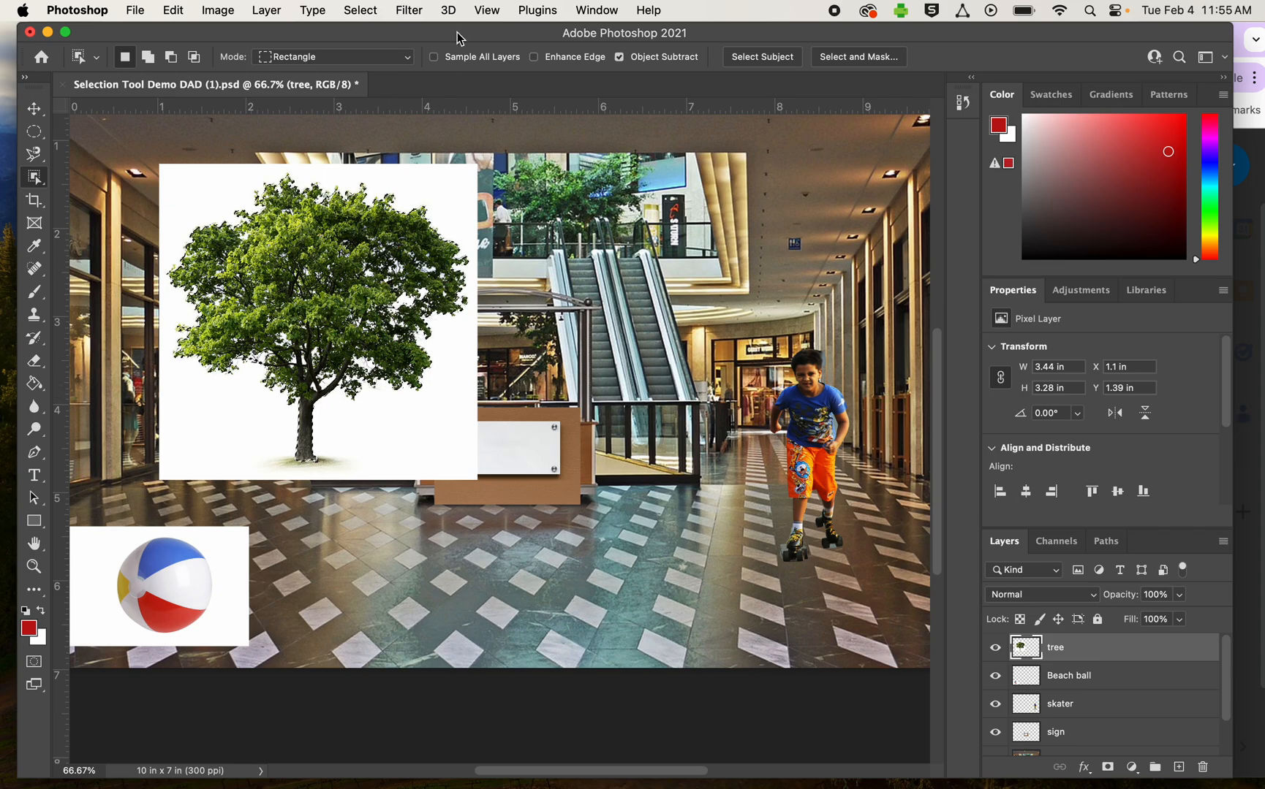
# - Invert the tree selection and delete the white background around the tree
pyautogui.click(370, 16)
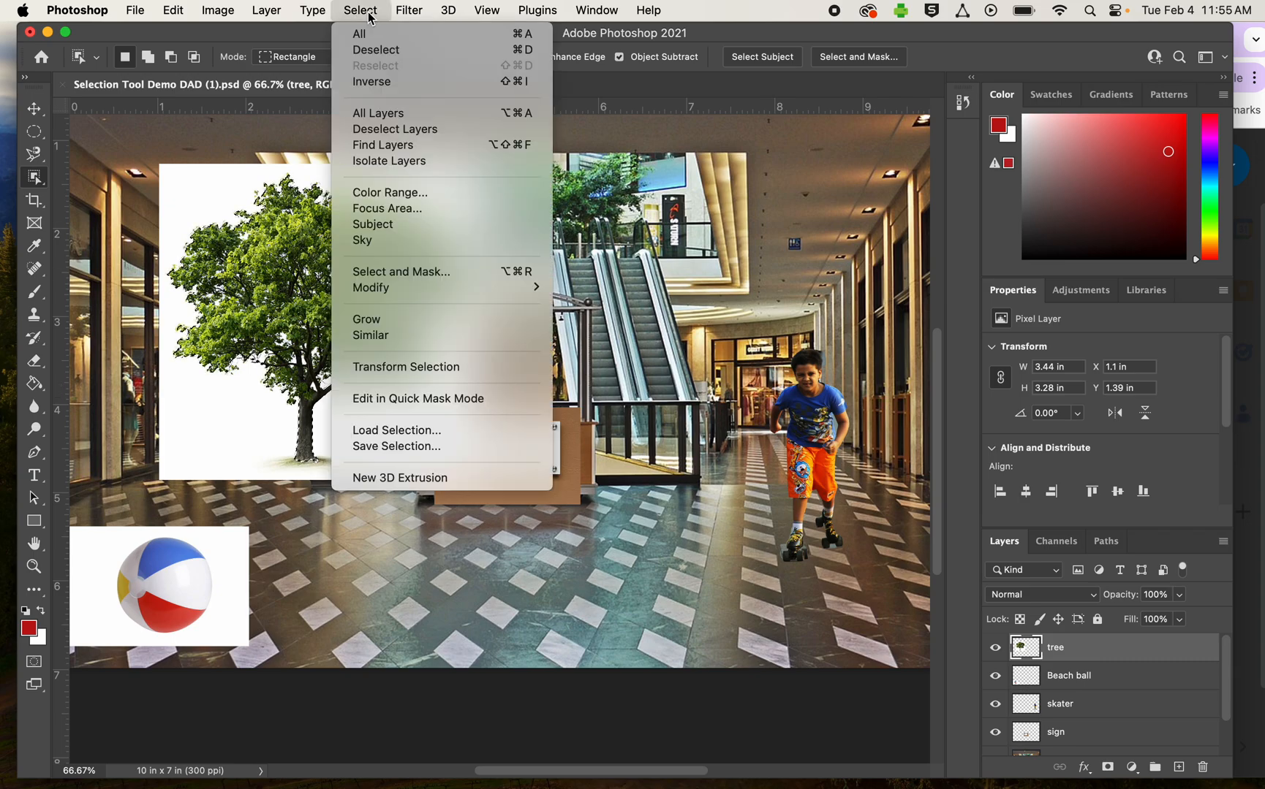
pyautogui.click(373, 83)
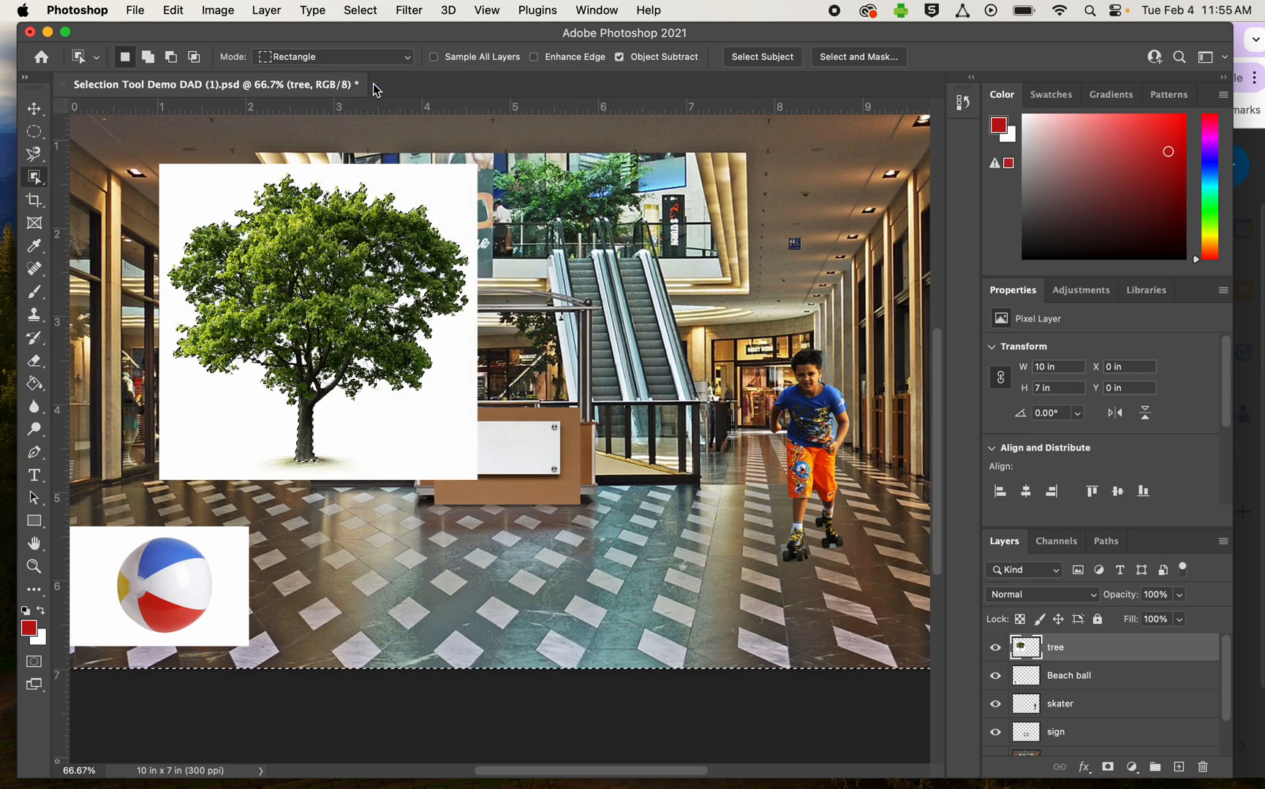
pyautogui.press('Delete')
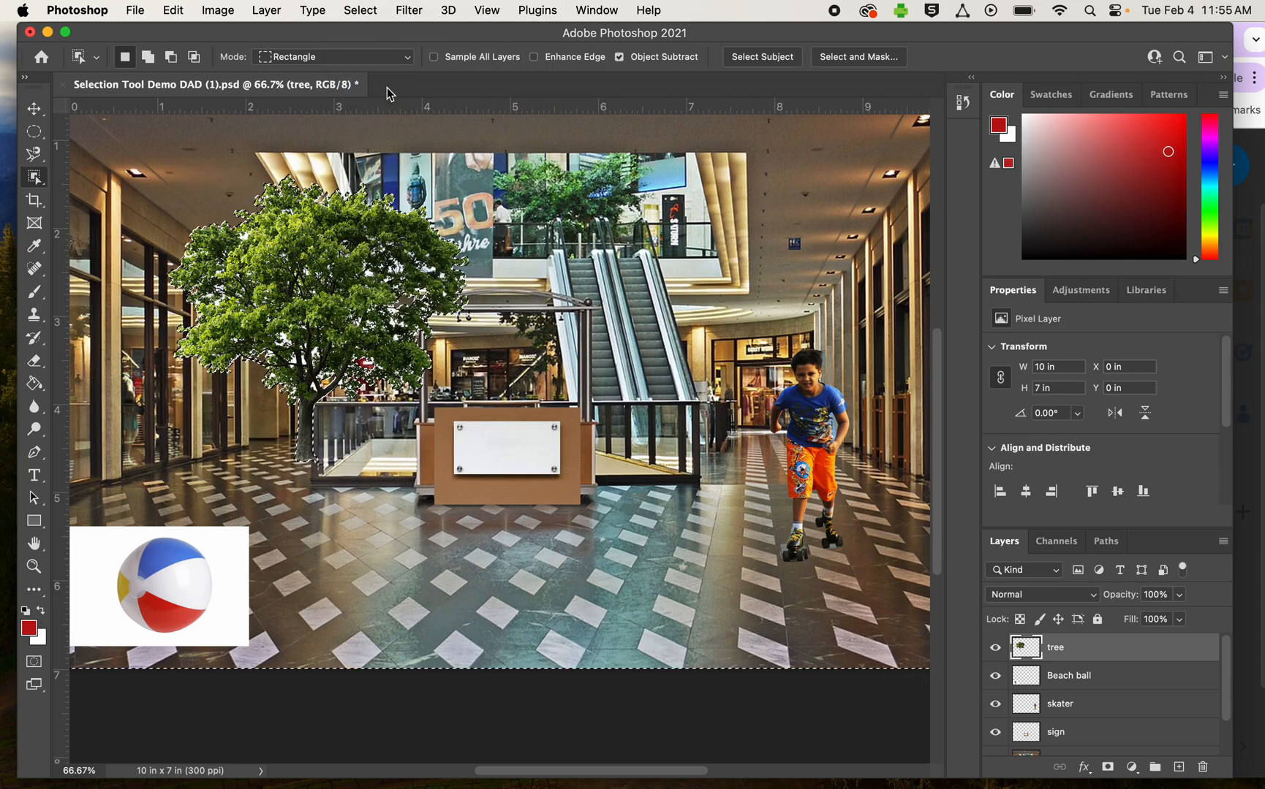
# - Move the tree down and left onto the mall floor, clear the selection, and scale the tree up to about 125%
pyautogui.click(34, 109)
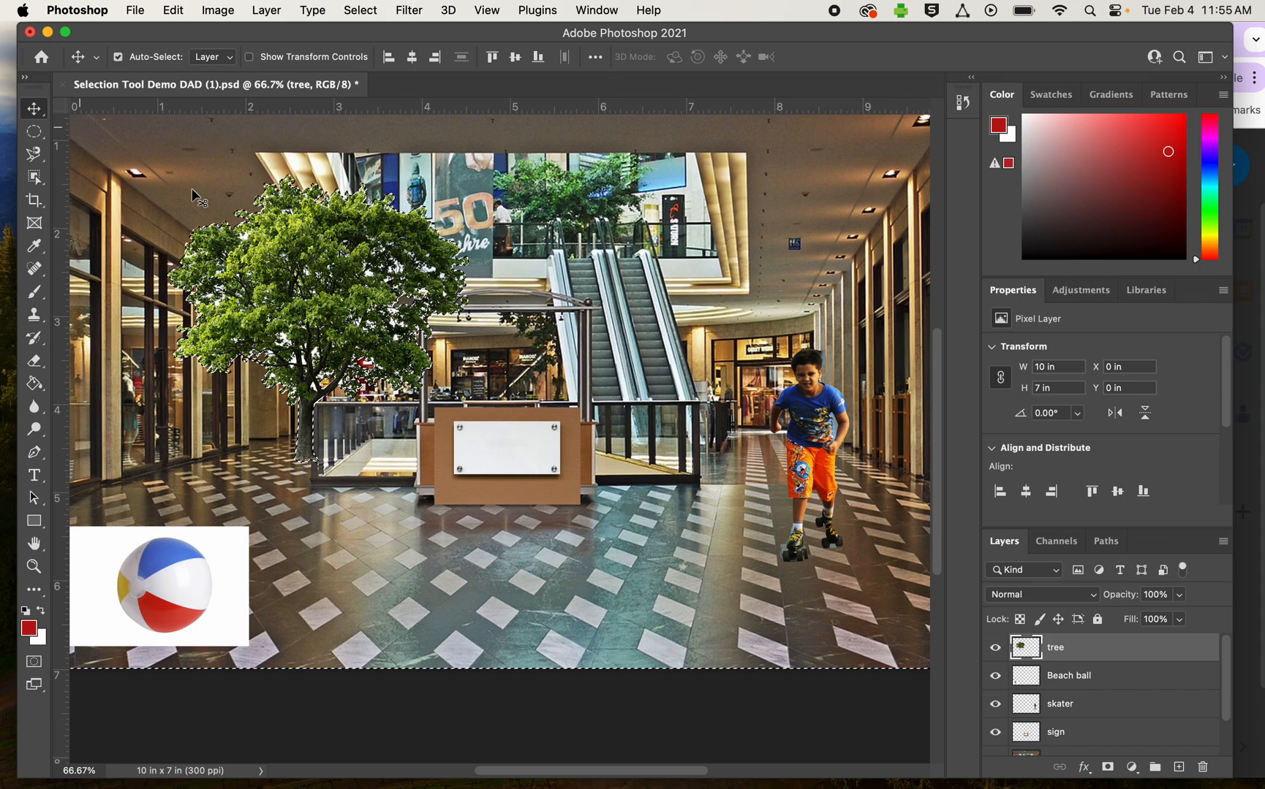
pyautogui.moveTo(334, 290); pyautogui.dragTo(291, 336)
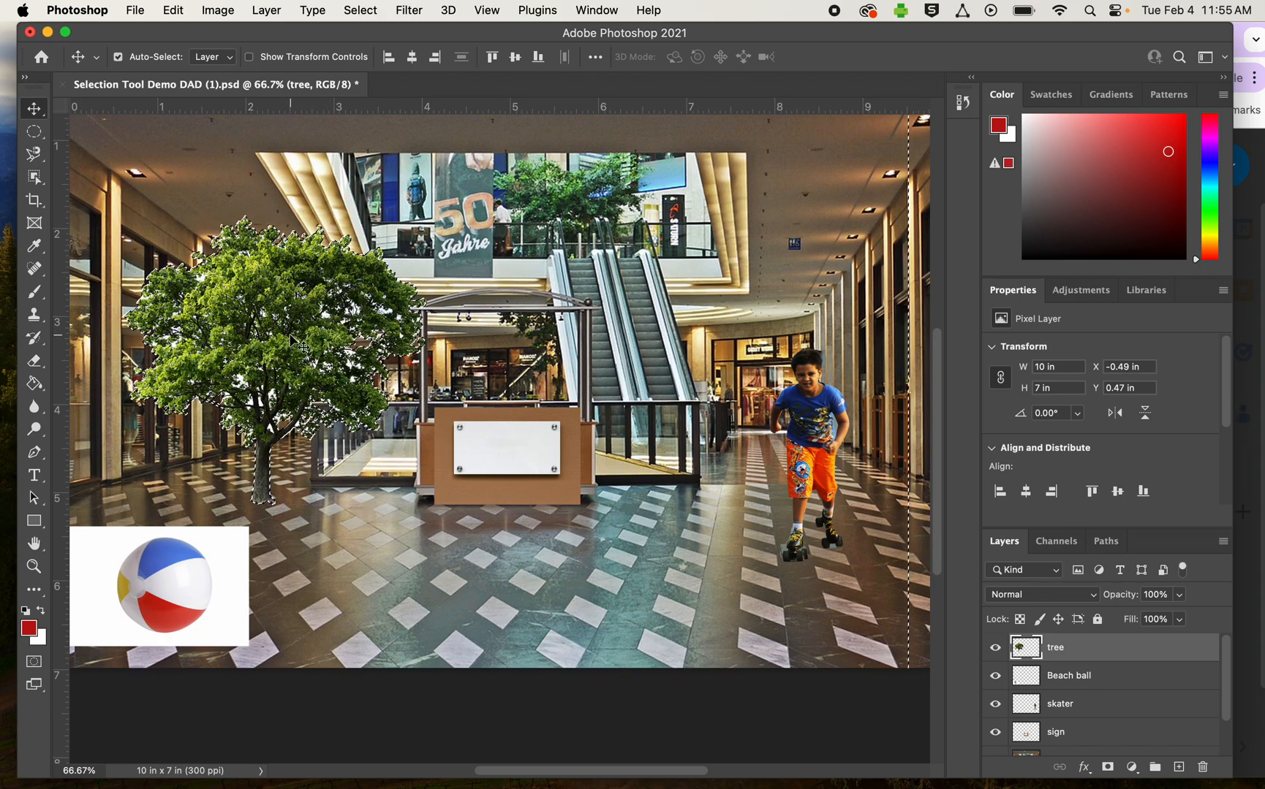
pyautogui.press('super+t')
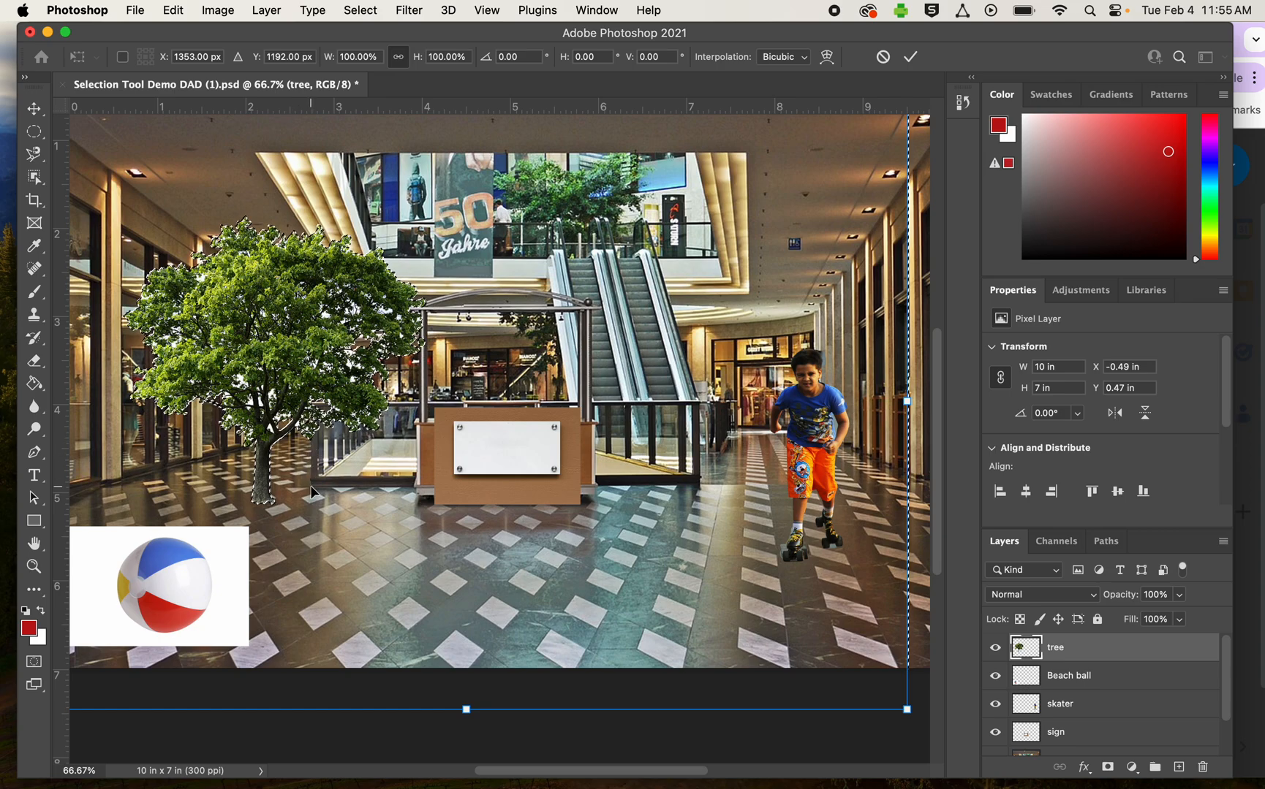
pyautogui.press('Return')
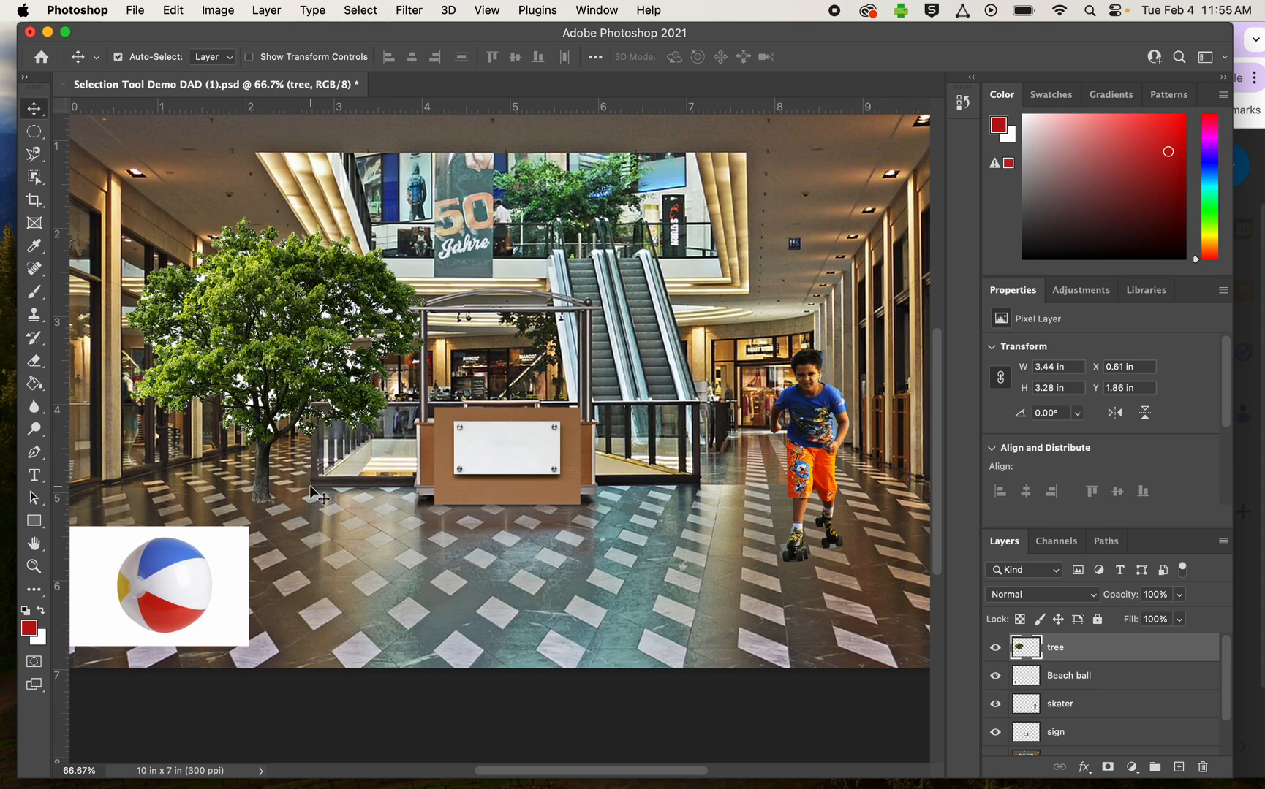
pyautogui.press('super+t')
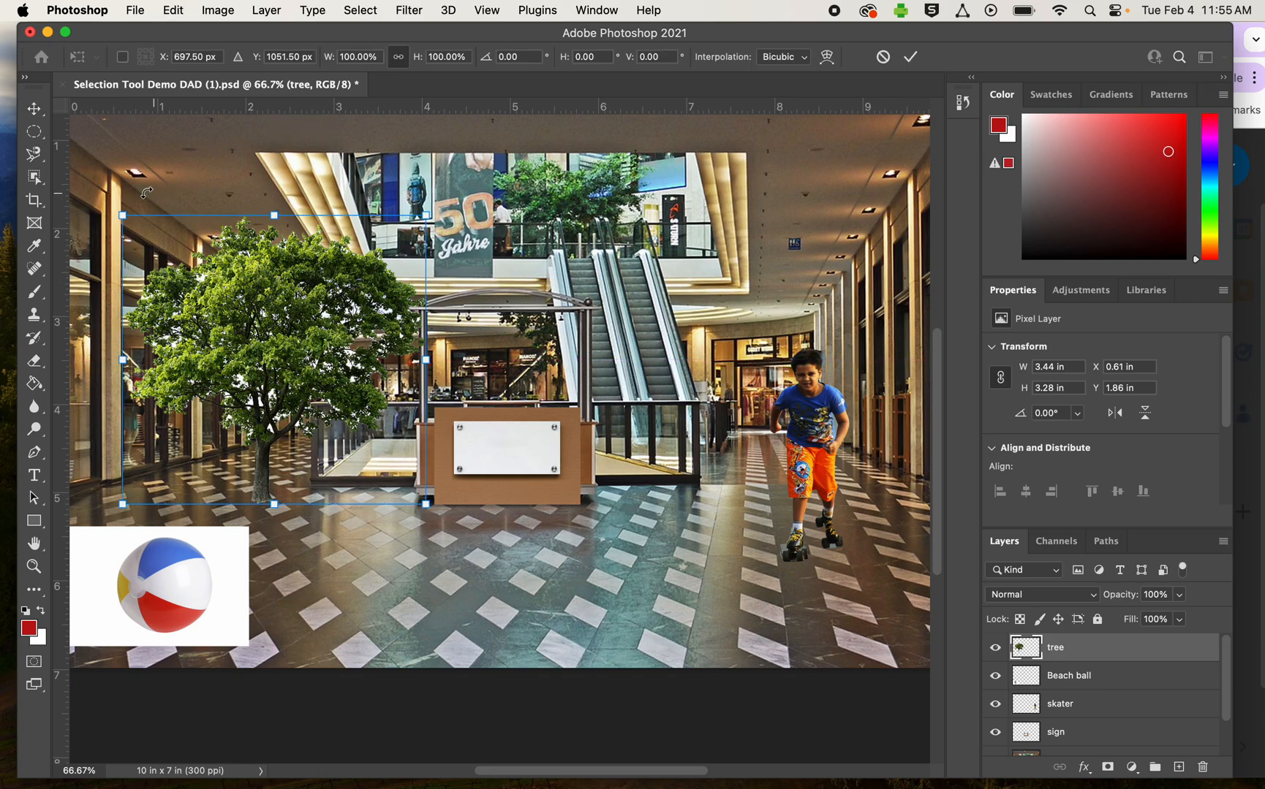
pyautogui.moveTo(123, 218); pyautogui.dragTo(73, 169)
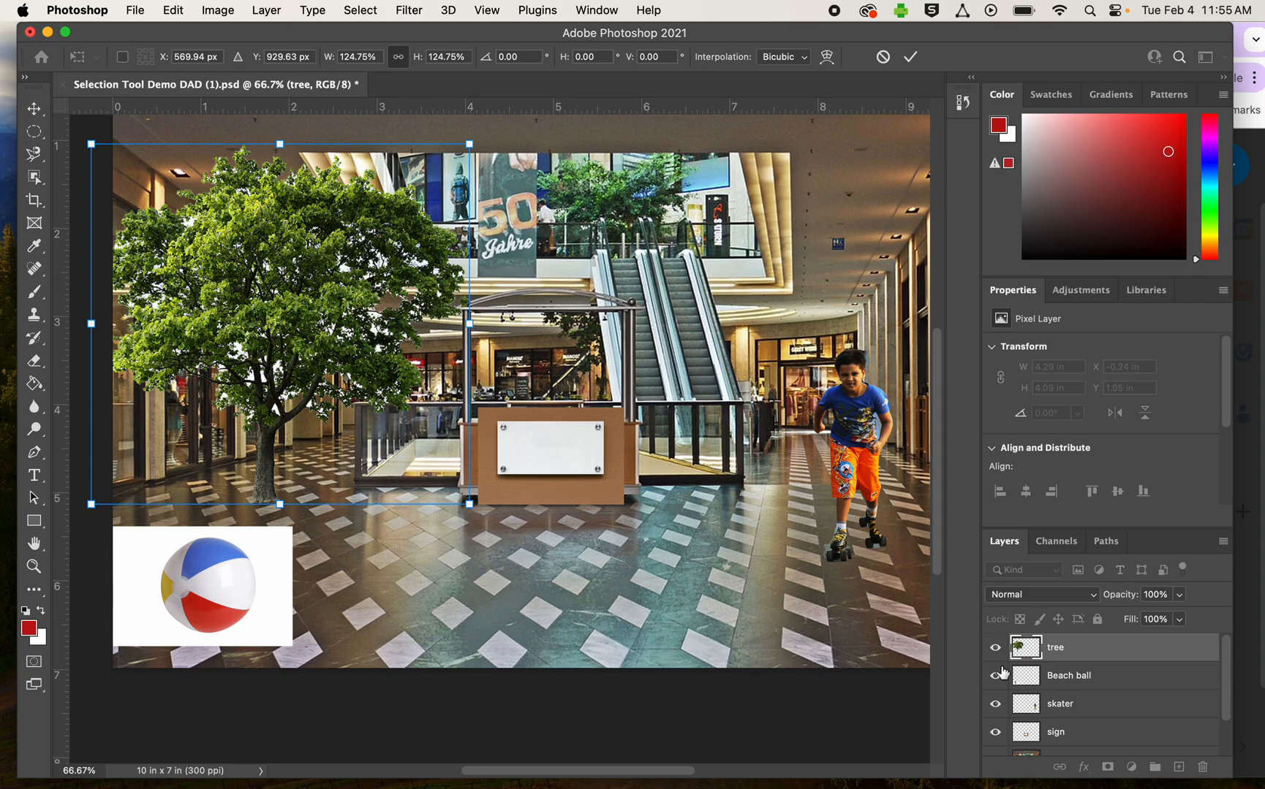
# - Select the ball on the Beach ball layer with a circular Elliptical Marquee selection of about 1.12 in
pyautogui.click(1096, 680)
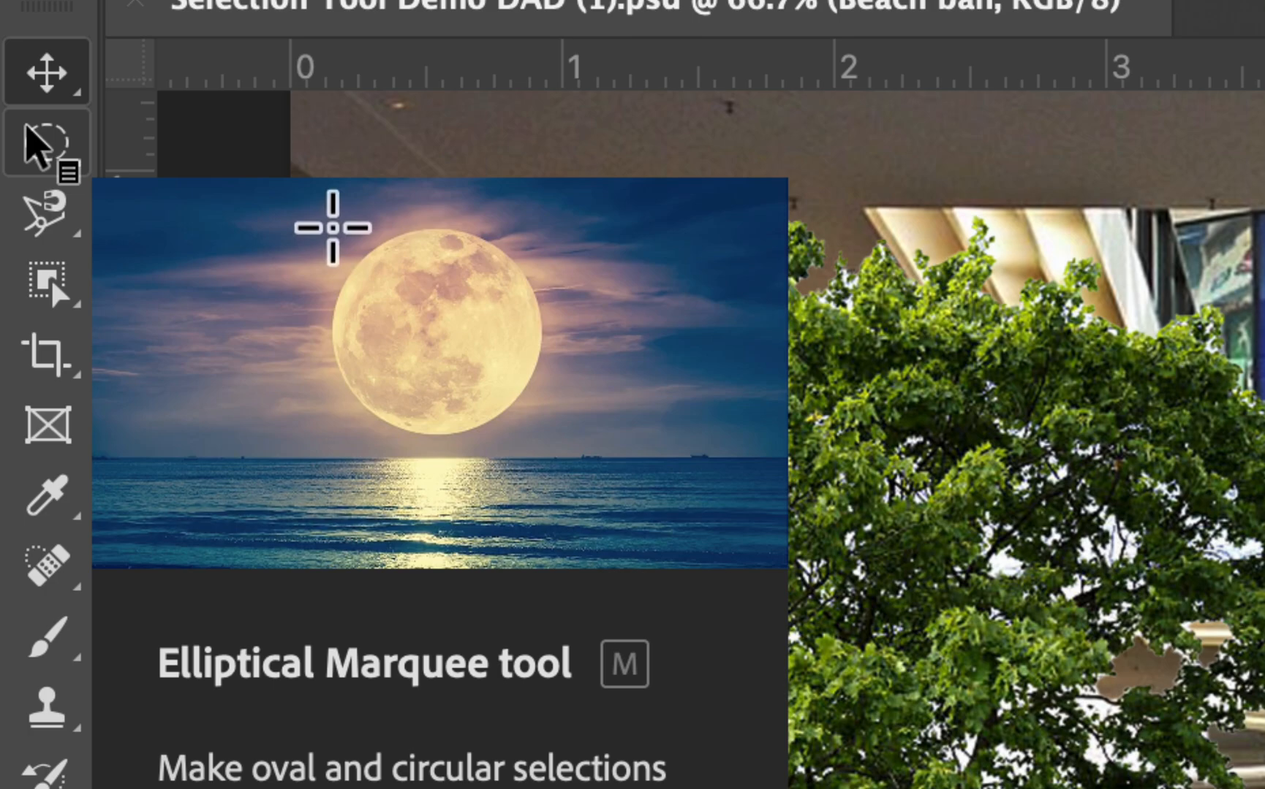
pyautogui.click(29, 130)
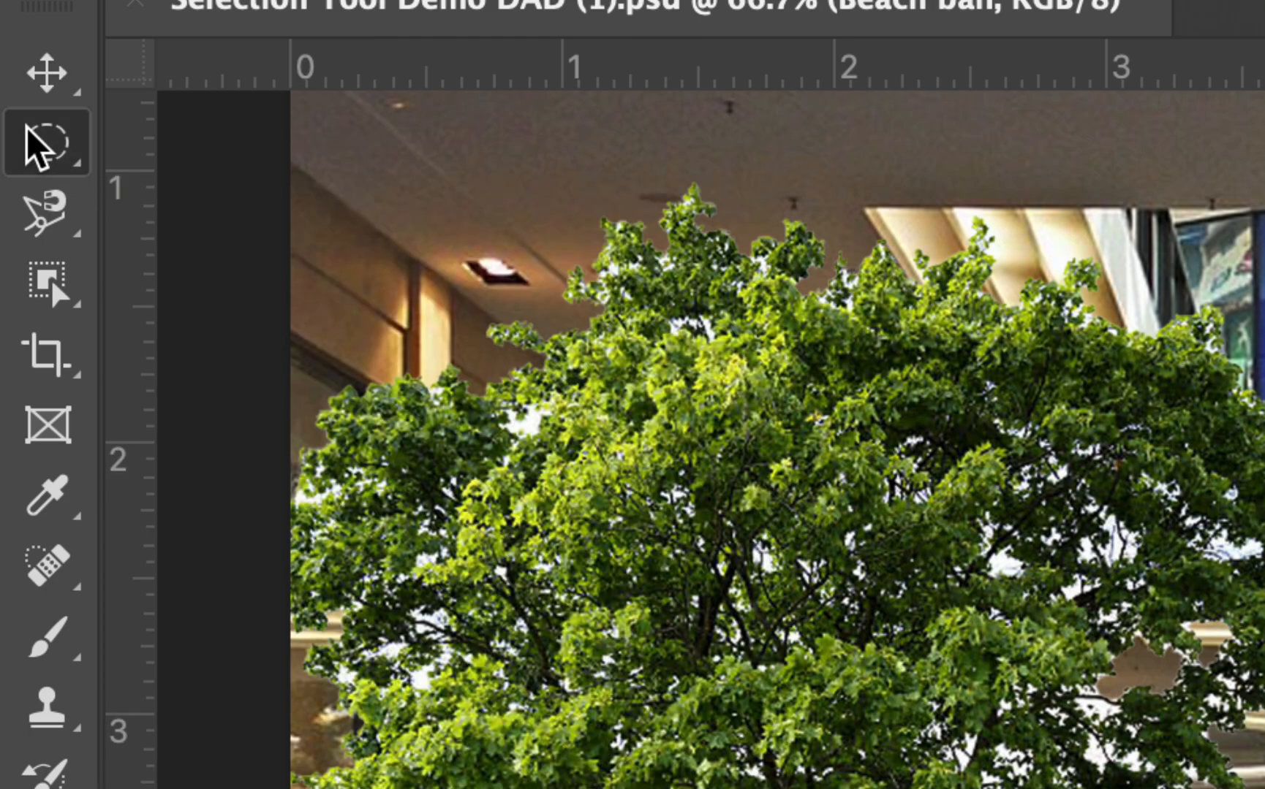
pyautogui.rightClick(29, 130)
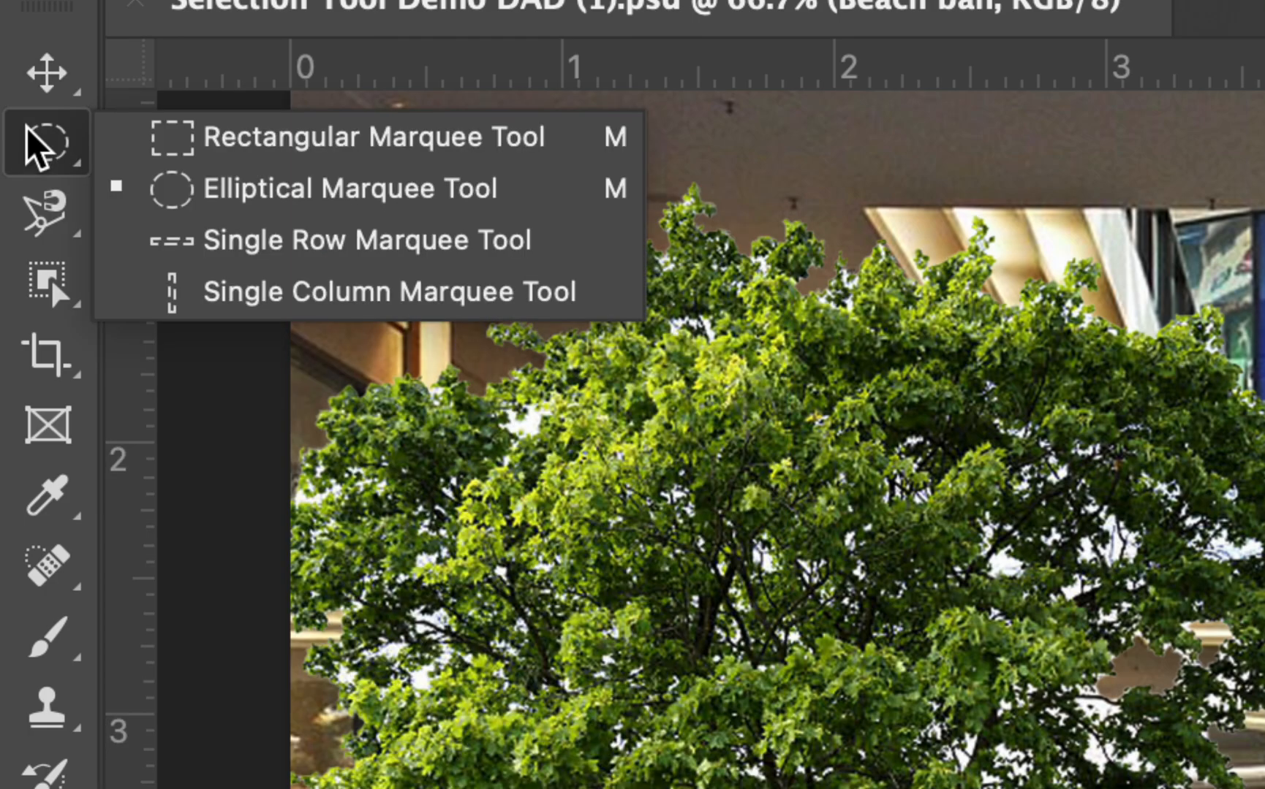
pyautogui.click(271, 188)
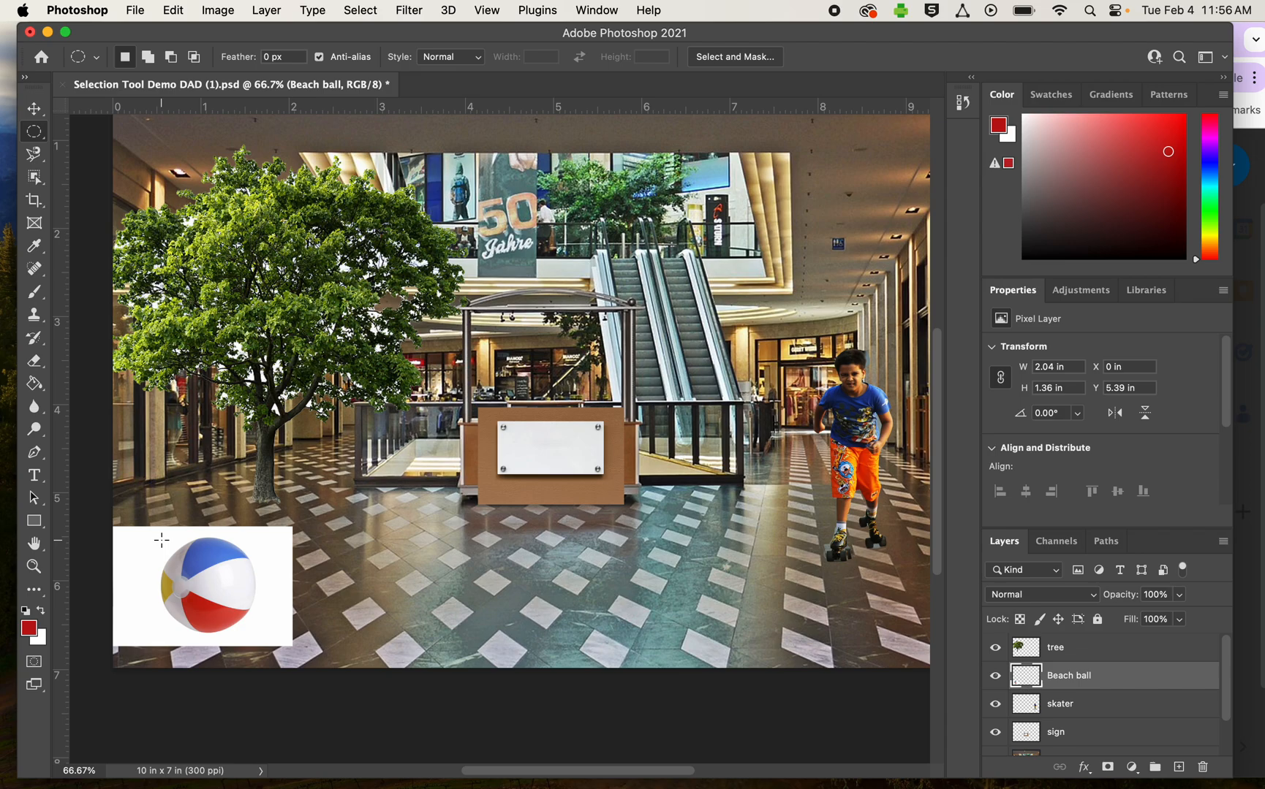
pyautogui.moveTo(162, 540); pyautogui.dragTo(257, 646)
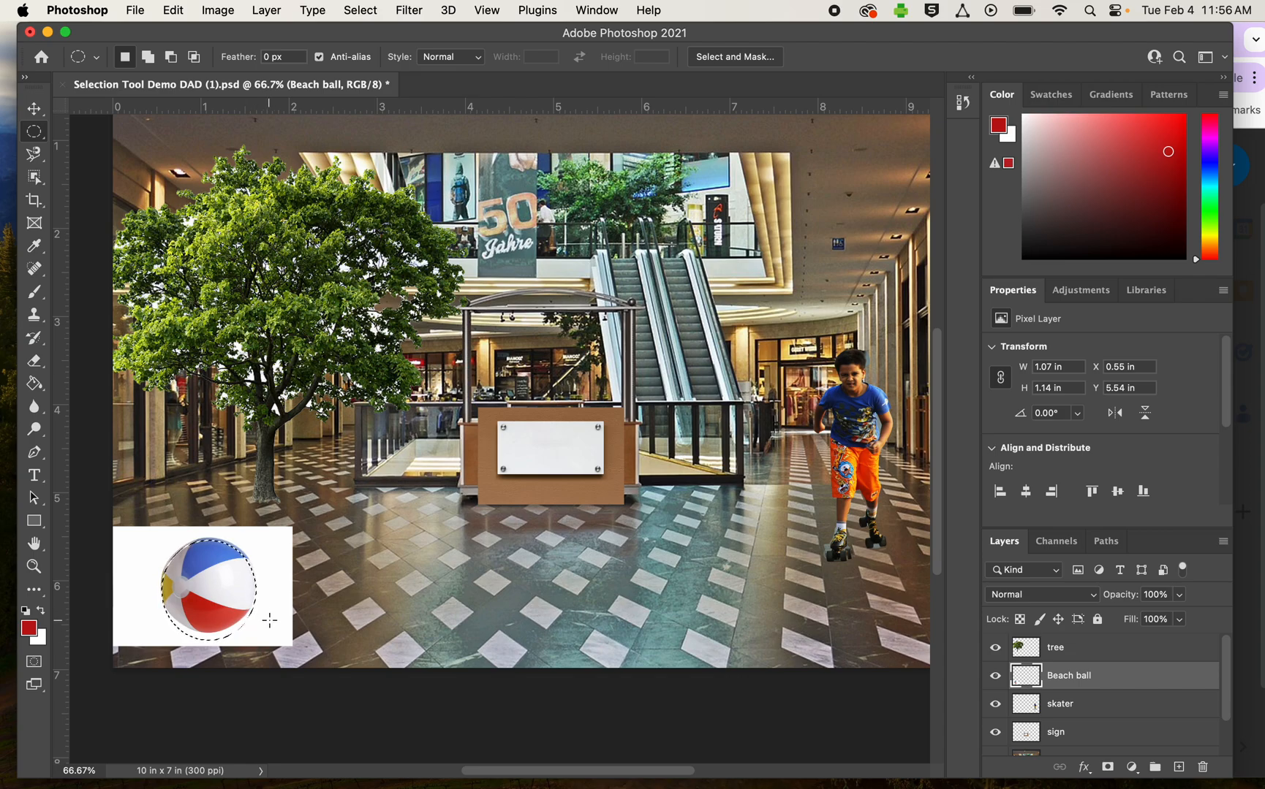
pyautogui.click(269, 620)
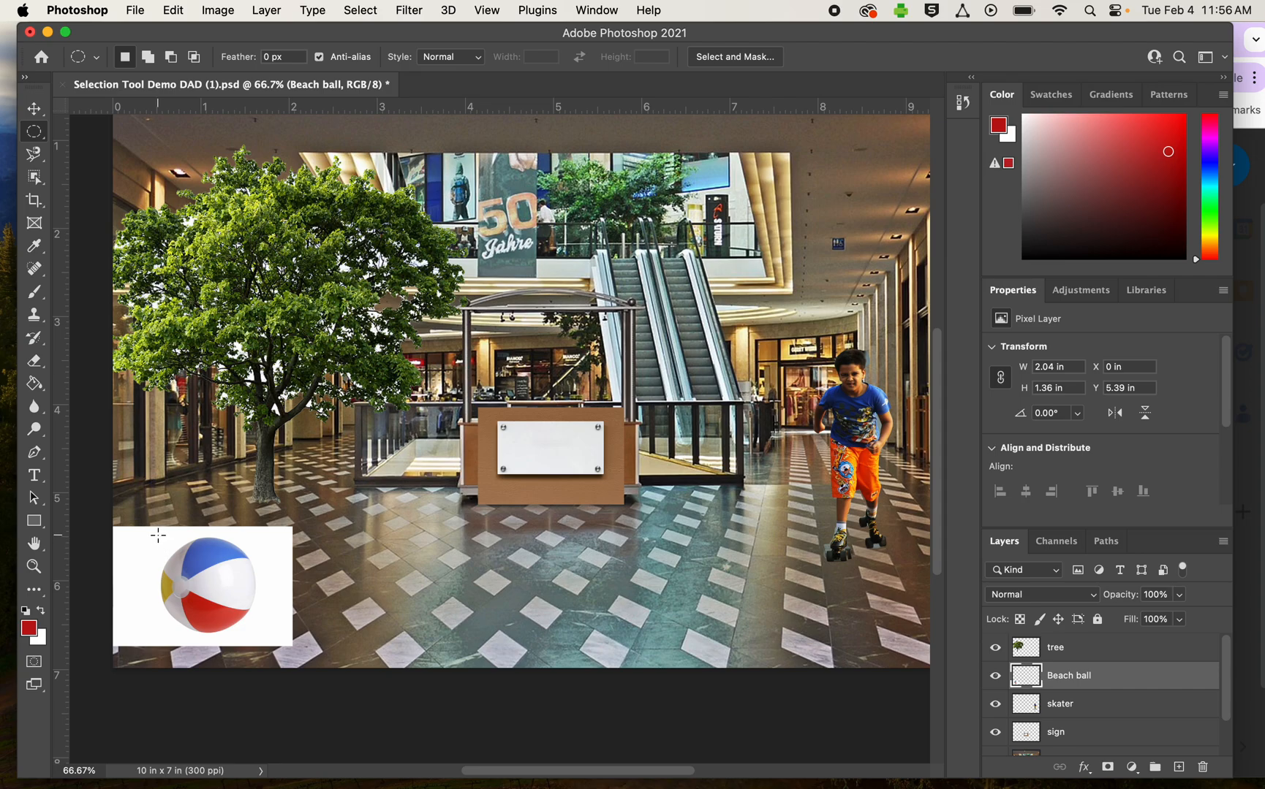
pyautogui.moveTo(240, 635); pyautogui.dragTo(254, 644)
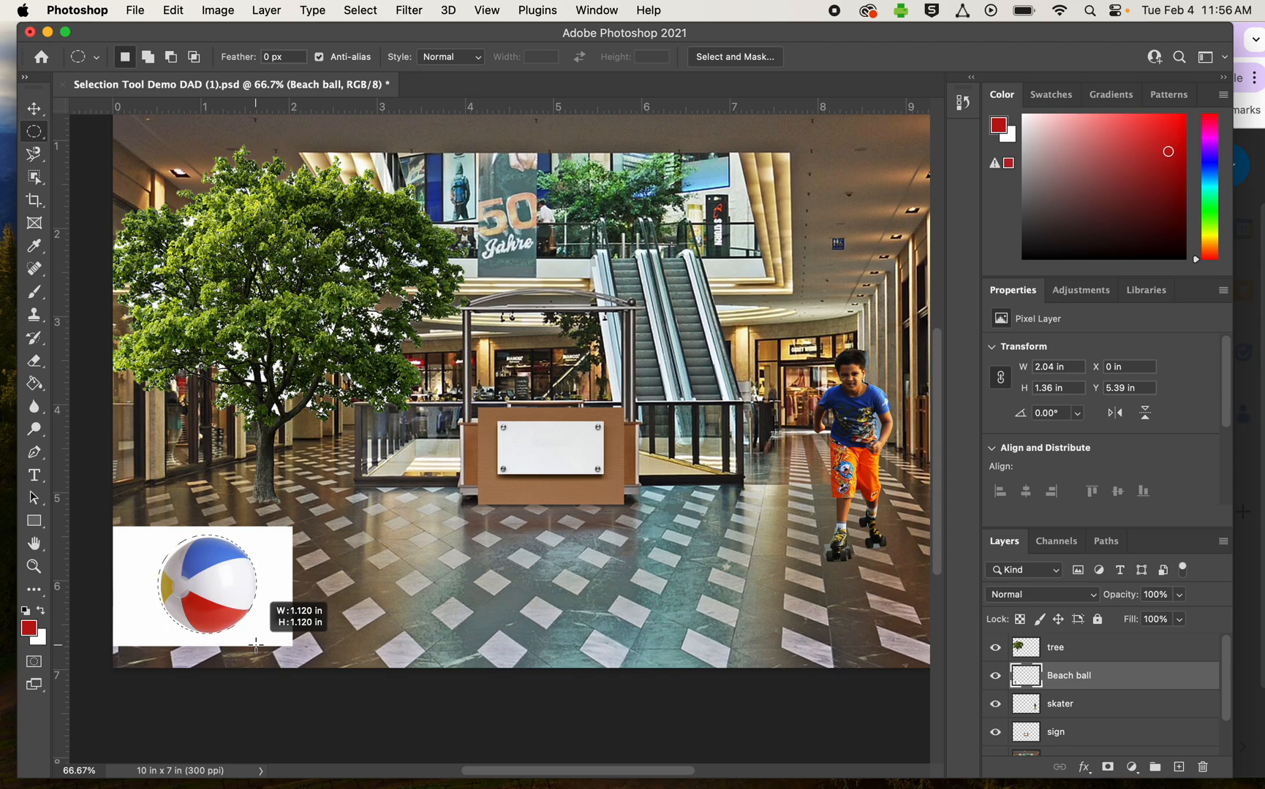
pyautogui.moveTo(256, 643); pyautogui.dragTo(258, 647)
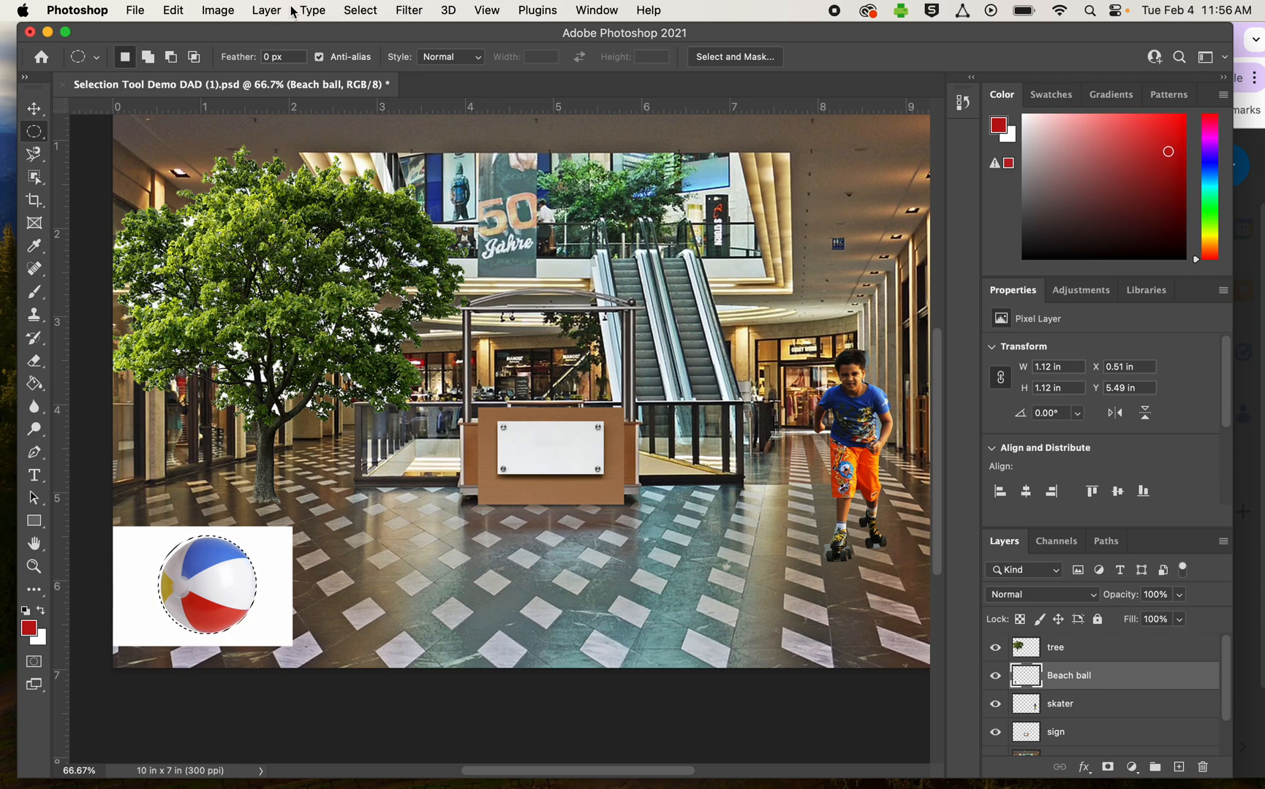
# - Invert the ball selection, delete the white background around the ball, and clear the selection
pyautogui.click(359, 10)
pyautogui.click(352, 86)
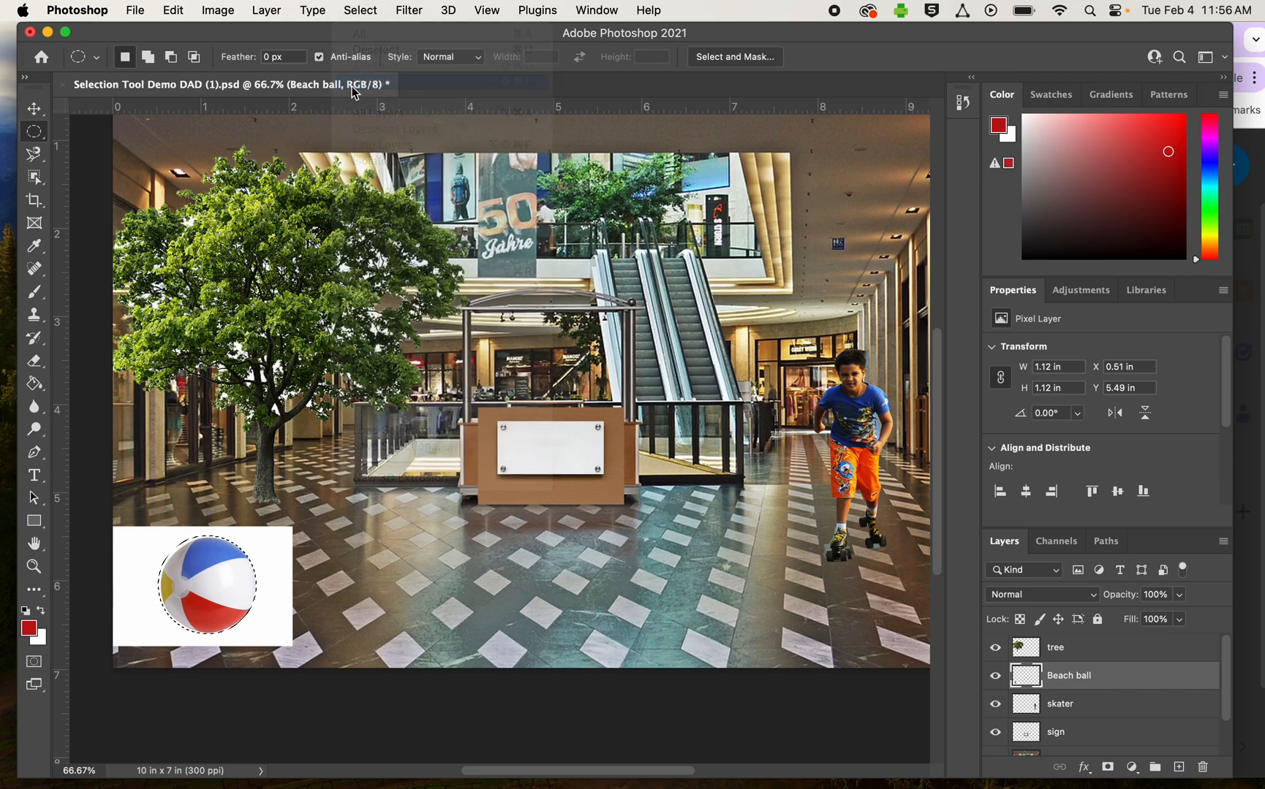
pyautogui.press('Delete')
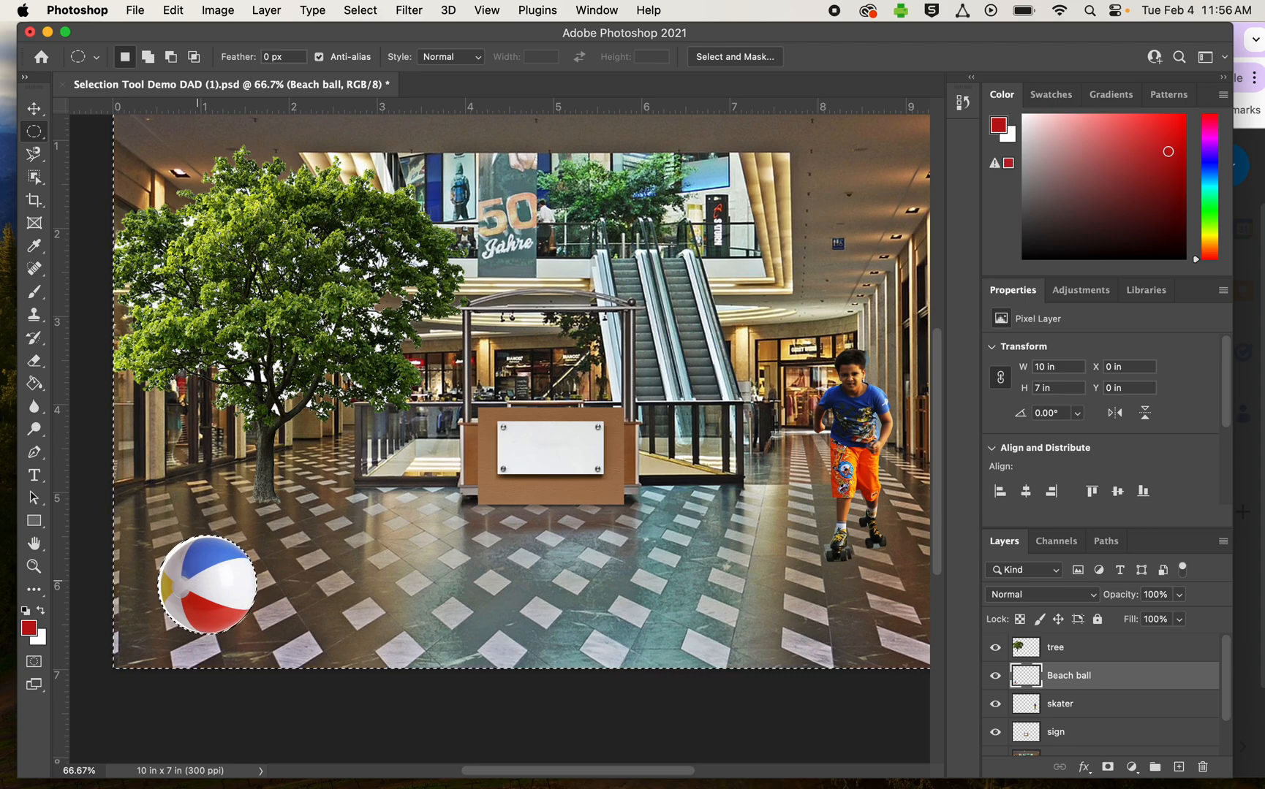
pyautogui.press('super+d')
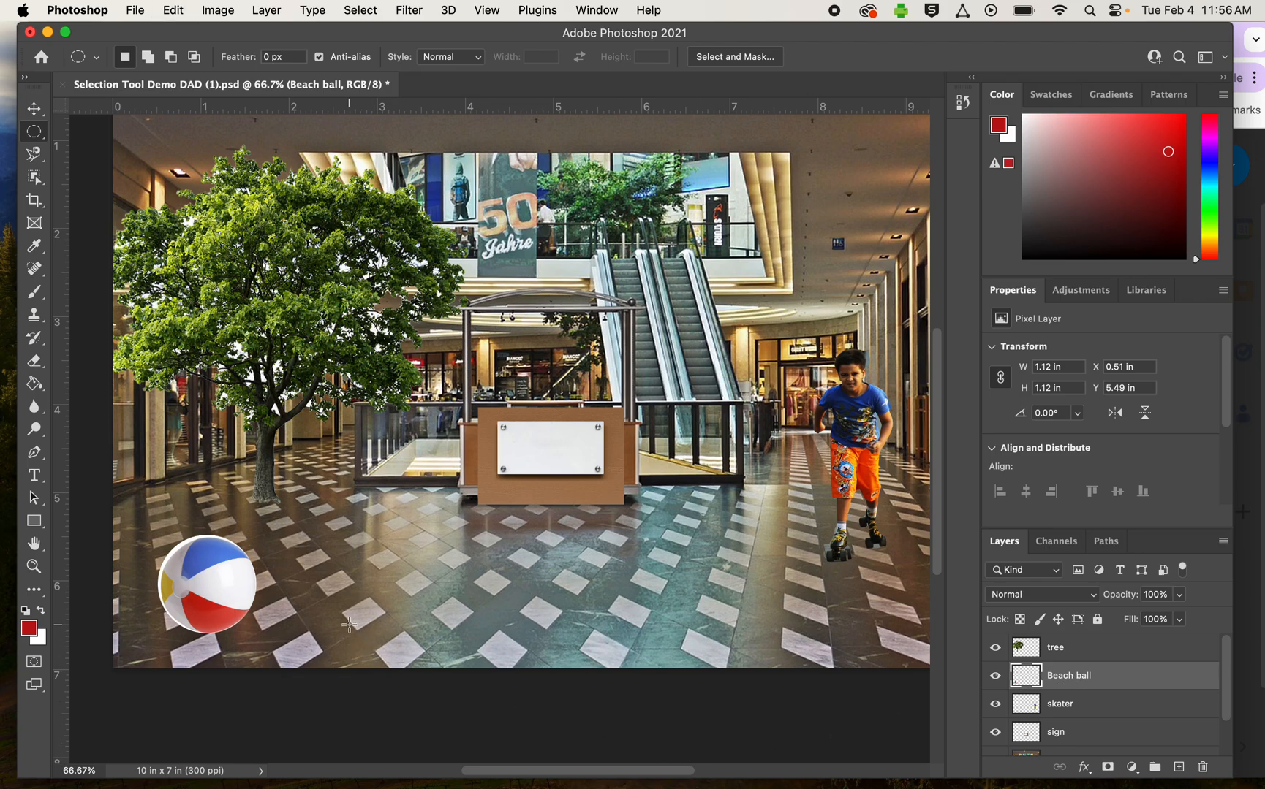
# - Paste two copies of the beach ball and line them up on the floor to the right of the original
pyautogui.press('super+v')
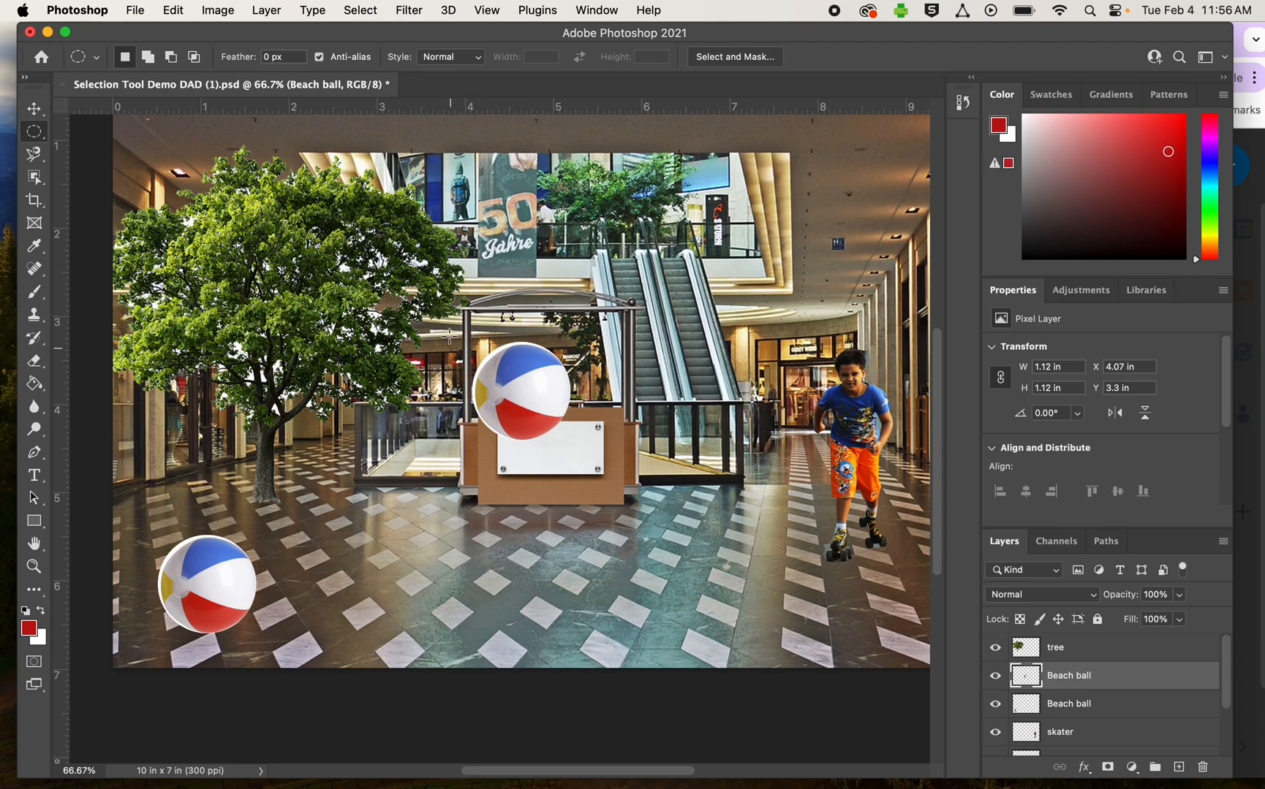
pyautogui.click(28, 109)
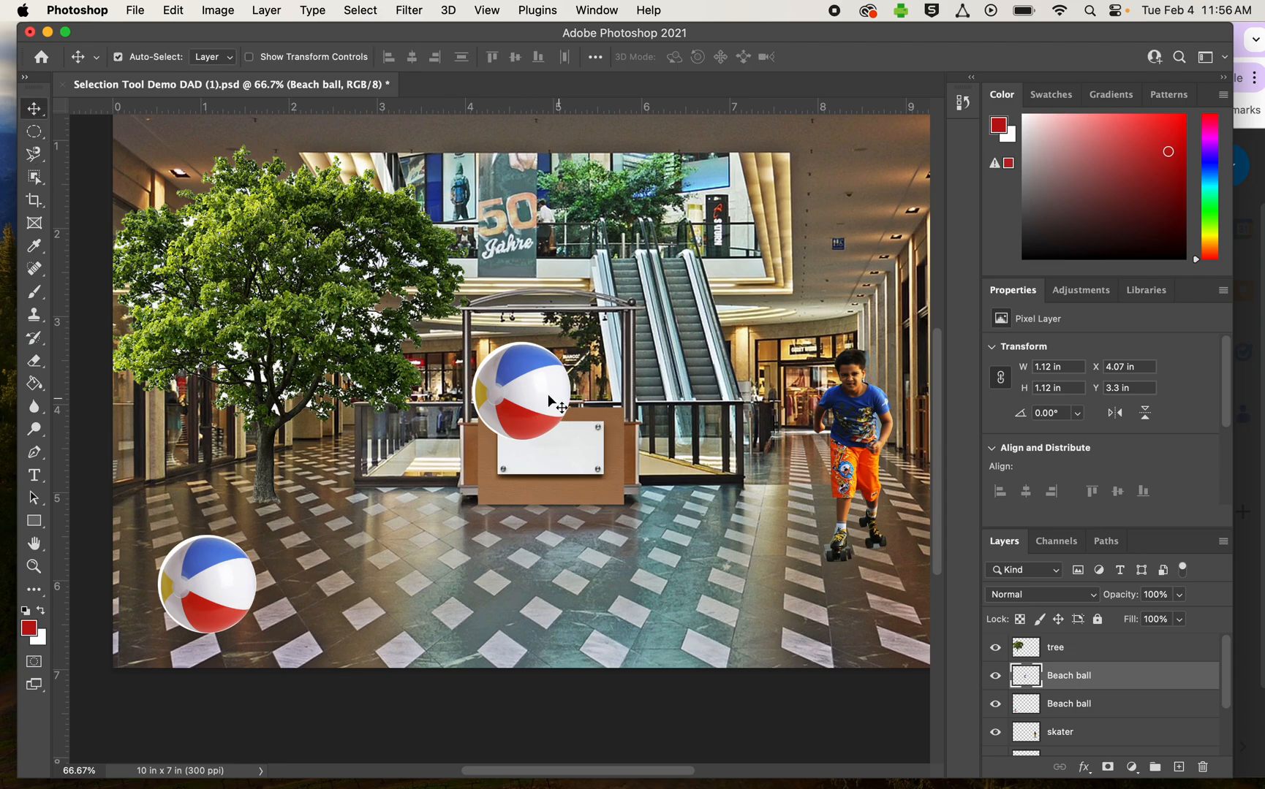
pyautogui.moveTo(530, 406); pyautogui.dragTo(328, 611)
pyautogui.press('super+v')
pyautogui.moveTo(527, 408); pyautogui.dragTo(417, 628)
# - Paste a third beach ball copy, scale it down to about 0.67 in, and place it on the floor behind the others
pyautogui.press('super+v')
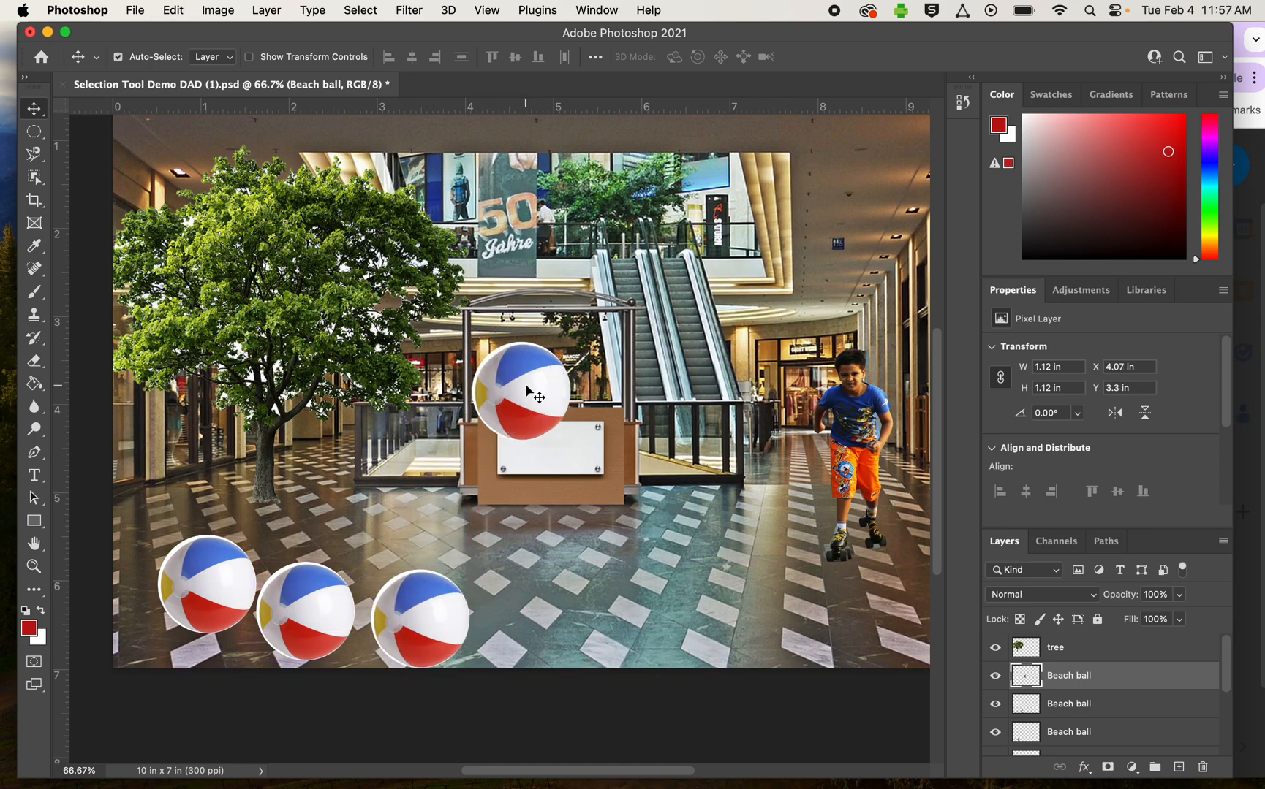
pyautogui.press('super+t')
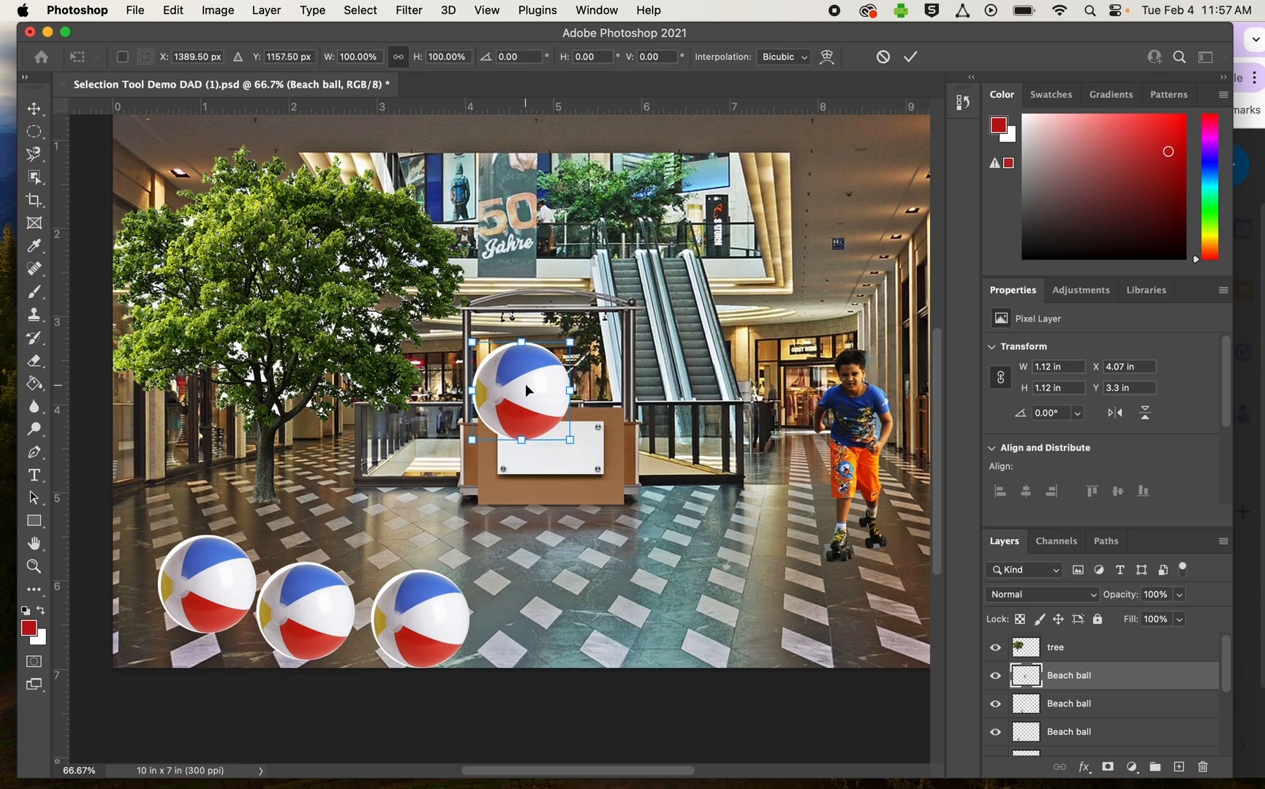
pyautogui.moveTo(472, 344); pyautogui.dragTo(504, 489)
pyautogui.press('Return')
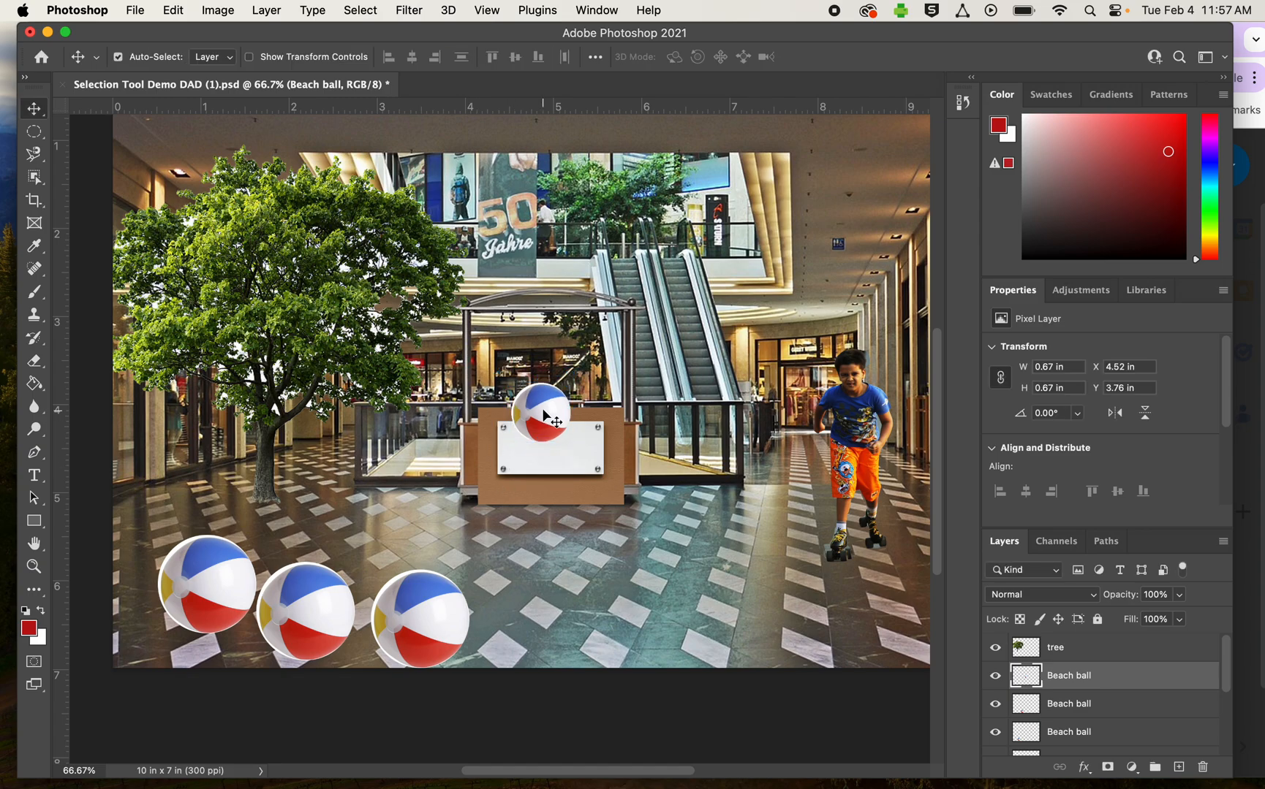
pyautogui.moveTo(543, 417); pyautogui.dragTo(381, 538)
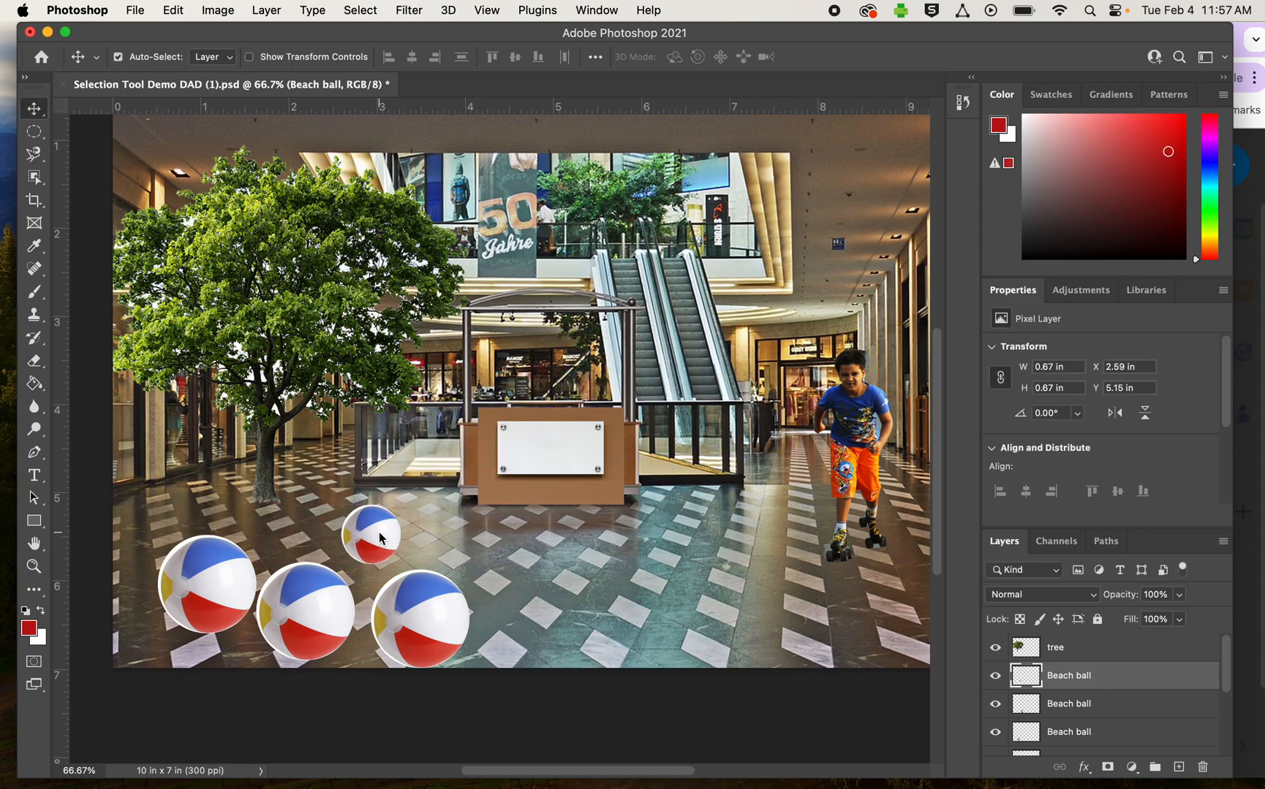